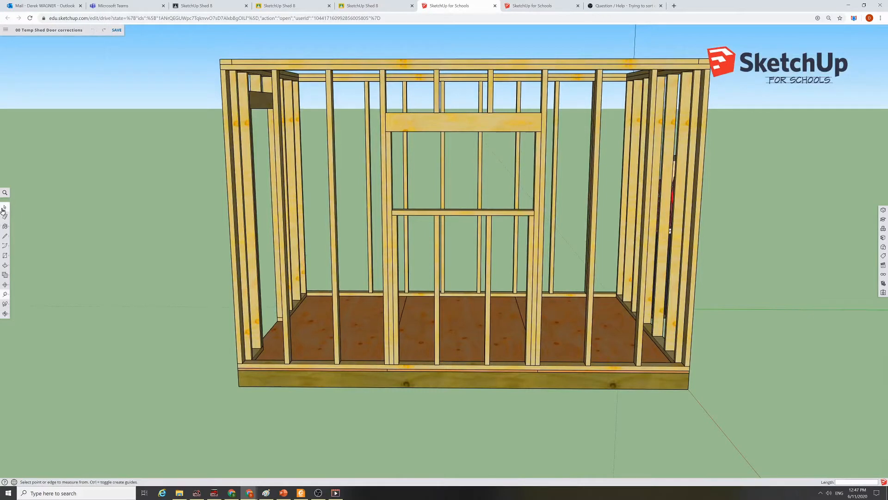
# Select the shed framing except the door-end wall and view the shed from the door side.
pyautogui.click(3, 208)
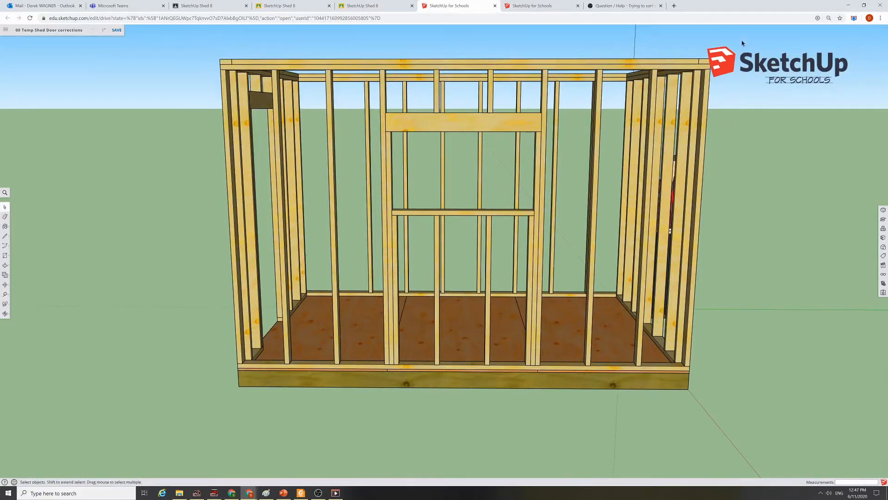
pyautogui.moveTo(741, 39); pyautogui.dragTo(612, 192)
pyautogui.moveTo(300, 369); pyautogui.dragTo(301, 369)
pyautogui.moveTo(151, 369); pyautogui.dragTo(339, 371, button='middle')
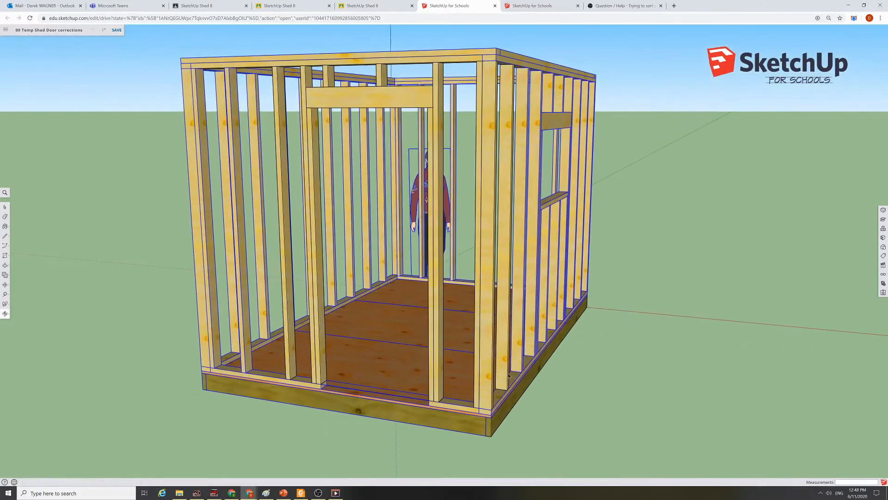
pyautogui.scroll(-3, 339, 371)
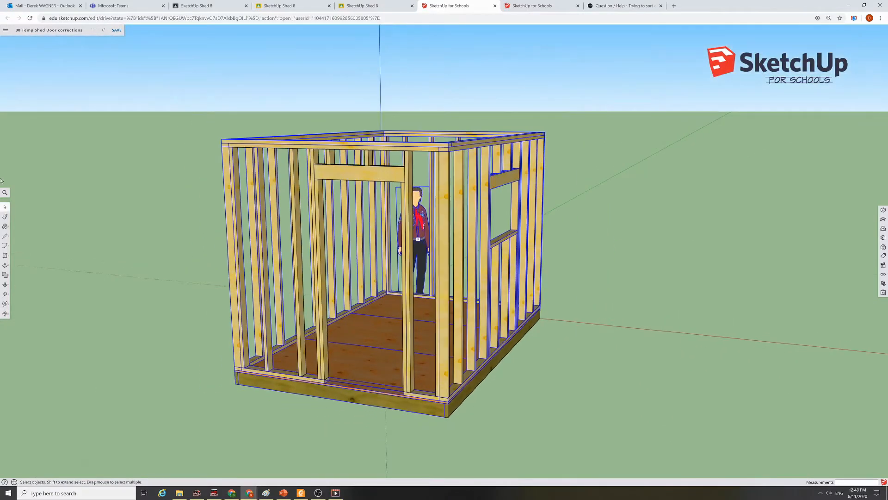
# Draw a 37.5 by 49.25 inch rectangle on the ground beside the shed.
pyautogui.click(4, 259)
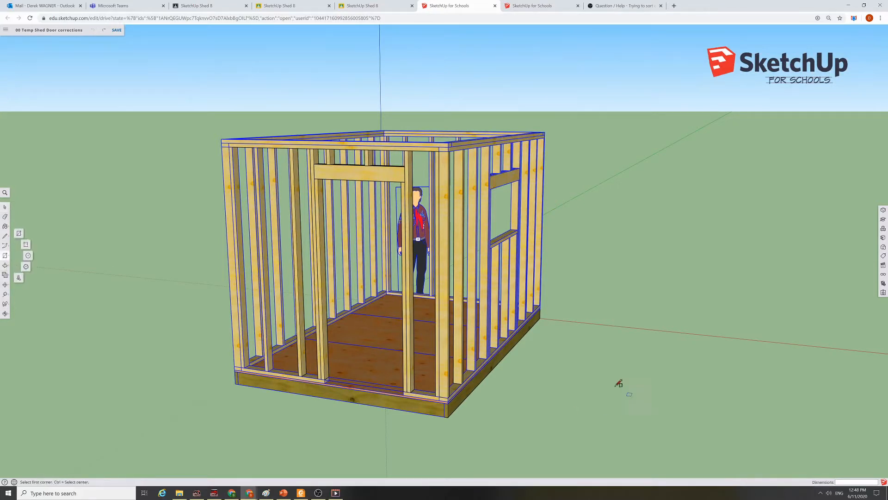
pyautogui.click(561, 399)
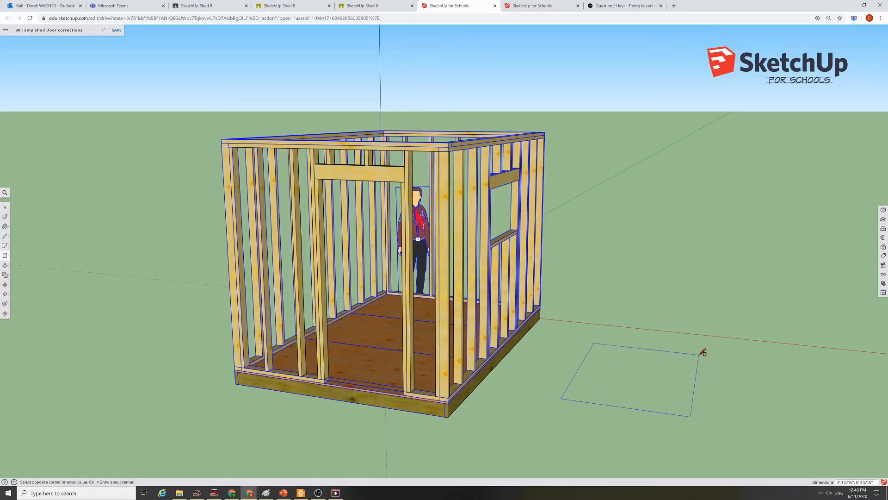
pyautogui.write('37.5,49.25')
pyautogui.press('Return')
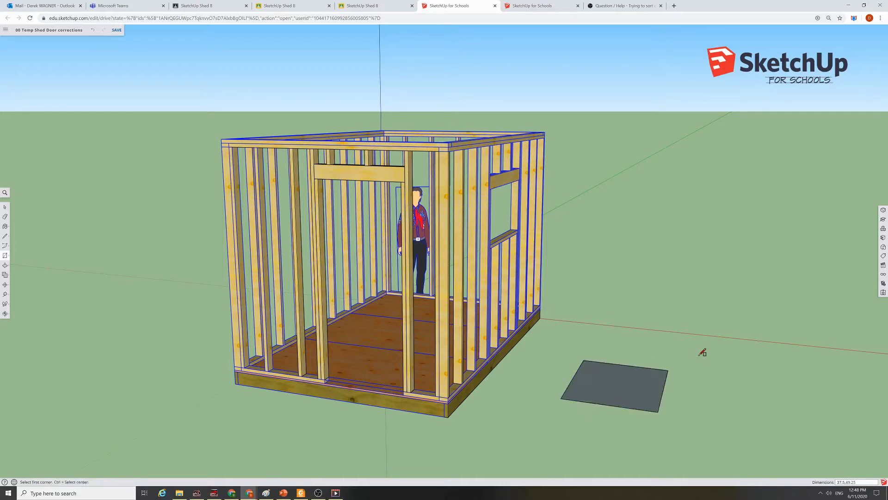
# Start a tape measurement from the corner of the ground rectangle nearest the shed's front.
pyautogui.scroll(2, 730, 441)
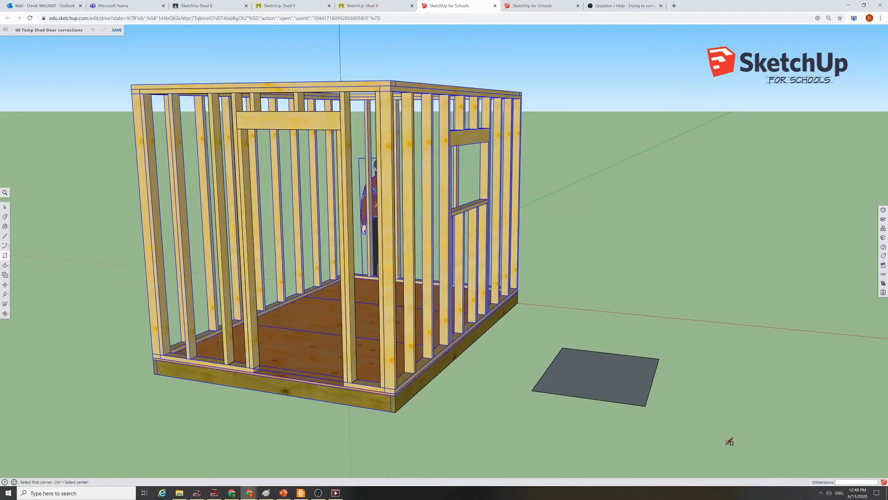
pyautogui.scroll(2, 730, 440)
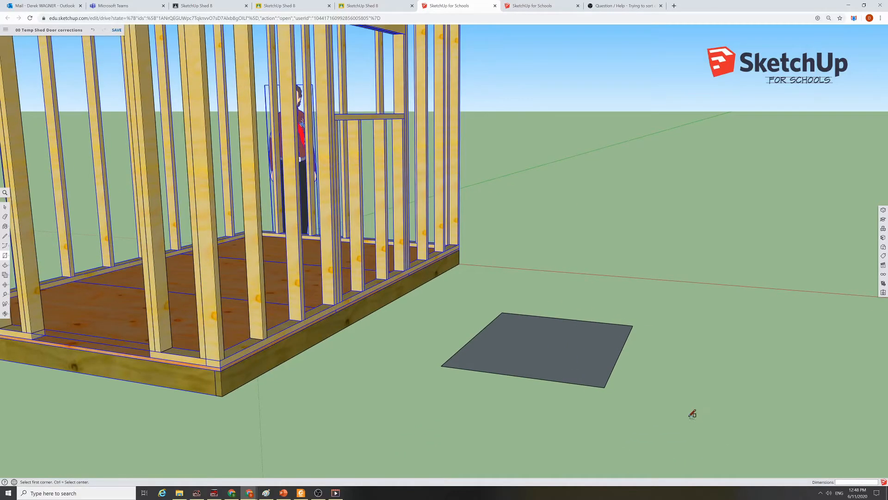
pyautogui.click(4, 296)
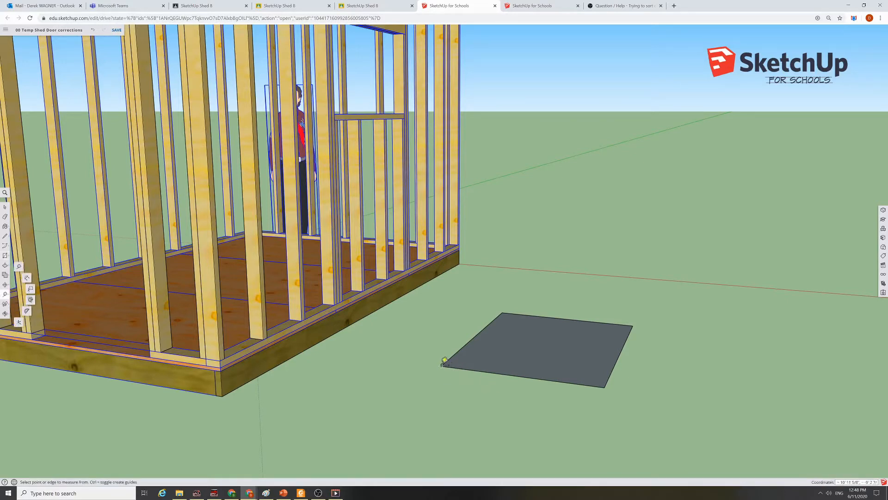
pyautogui.click(441, 366)
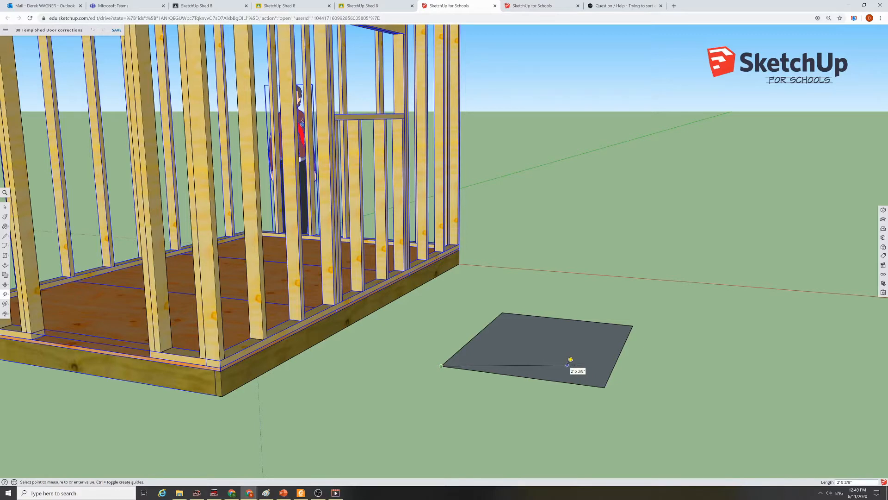
# Switch to Foxit Reader and compare the door wall drawings dimensioned in inches and in feet and inches.
pyautogui.hotkey('alt', 'Tab')
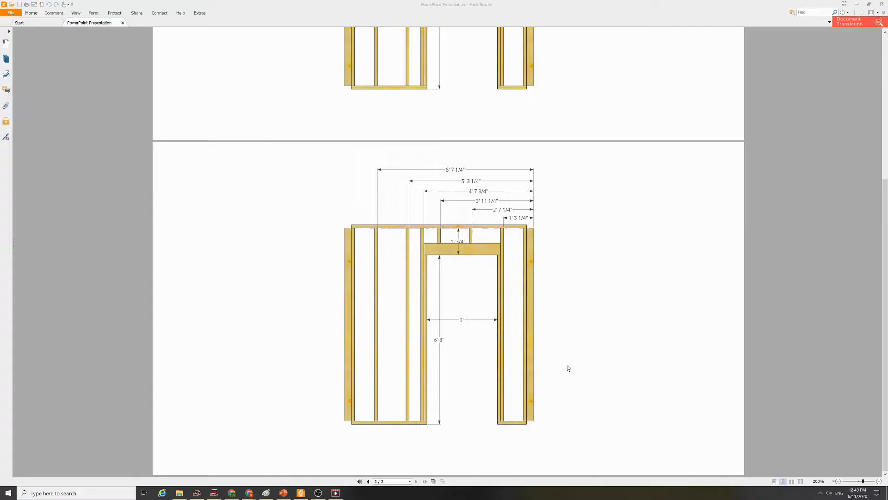
pyautogui.scroll(3, 555, 347)
pyautogui.scroll(2, 554, 346)
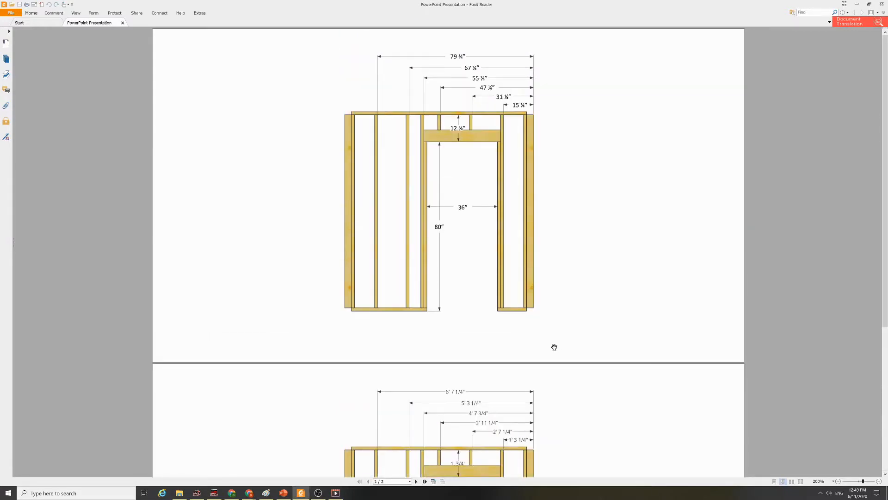
pyautogui.scroll(-5, 555, 347)
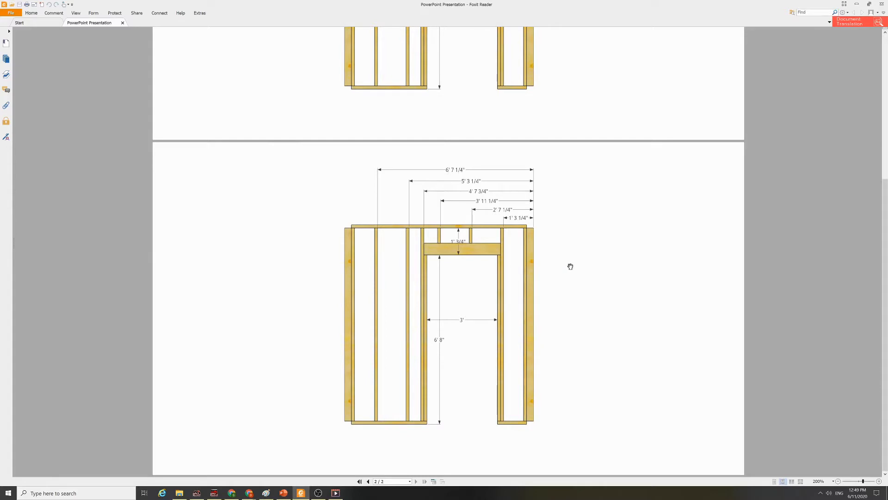
pyautogui.scroll(5, 592, 279)
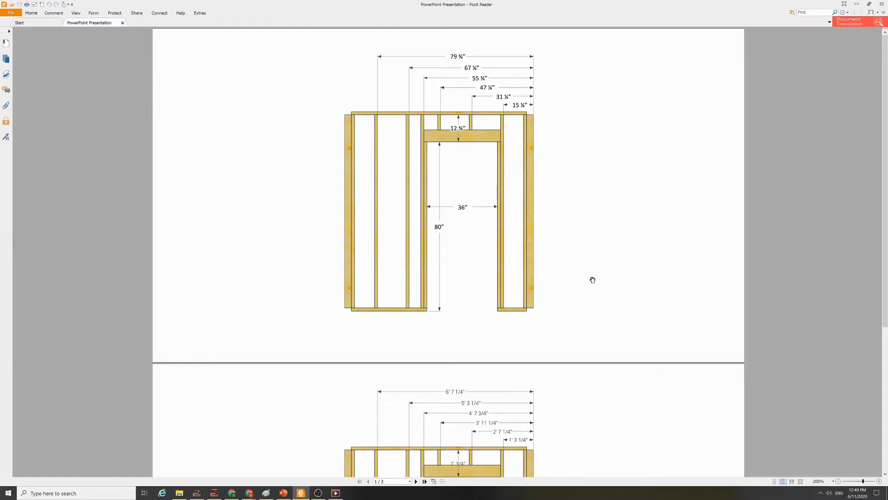
pyautogui.scroll(-3, 593, 279)
pyautogui.scroll(1, 593, 280)
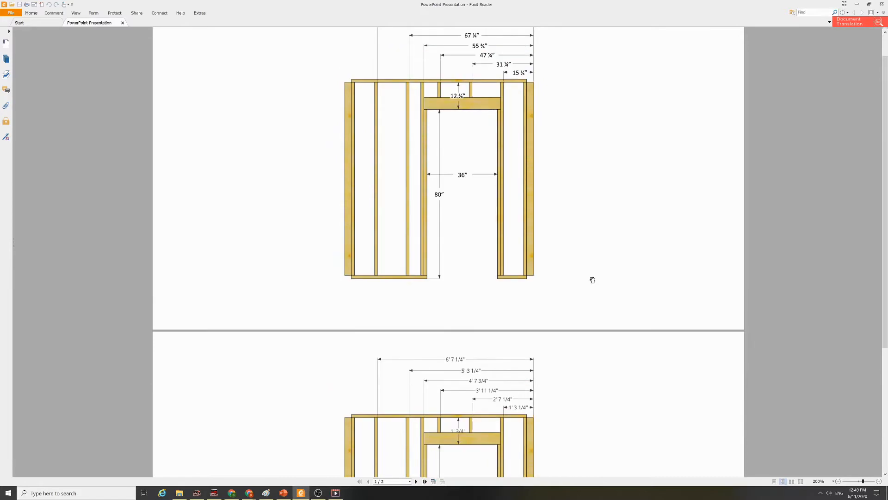
pyautogui.scroll(1, 593, 280)
pyautogui.scroll(-1, 592, 280)
pyautogui.scroll(1, 593, 280)
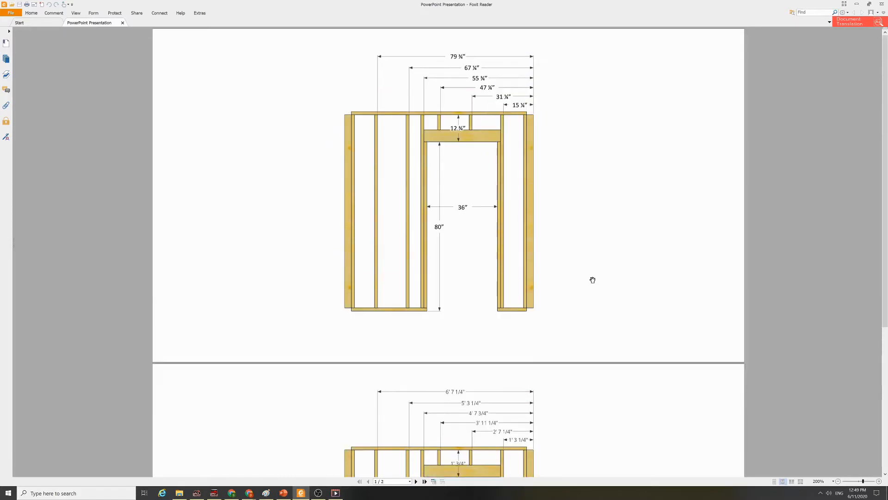
pyautogui.scroll(-4, 592, 280)
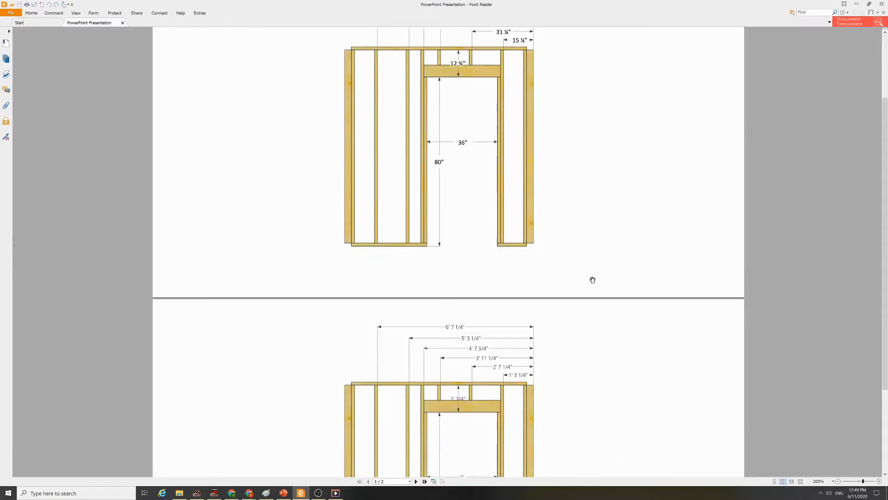
# Switch back to SketchUp, cancel the tape measurement and undo the ground rectangle.
pyautogui.hotkey('alt', 'Tab')
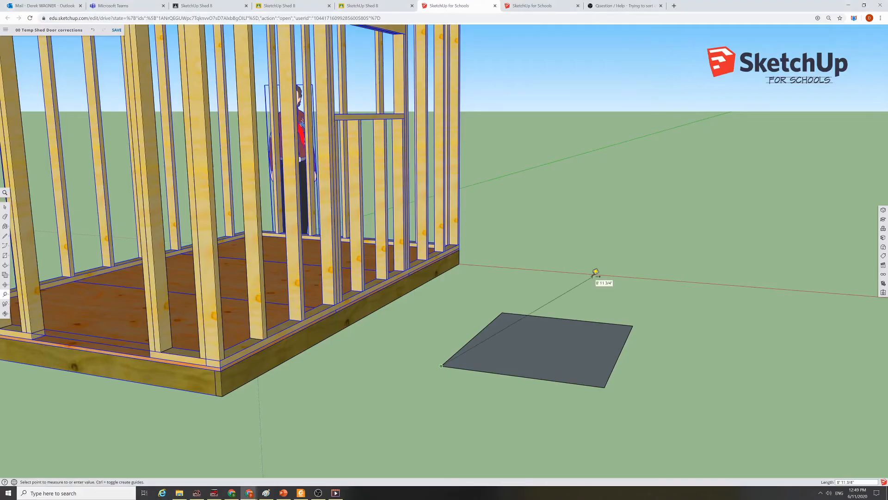
pyautogui.press('Escape')
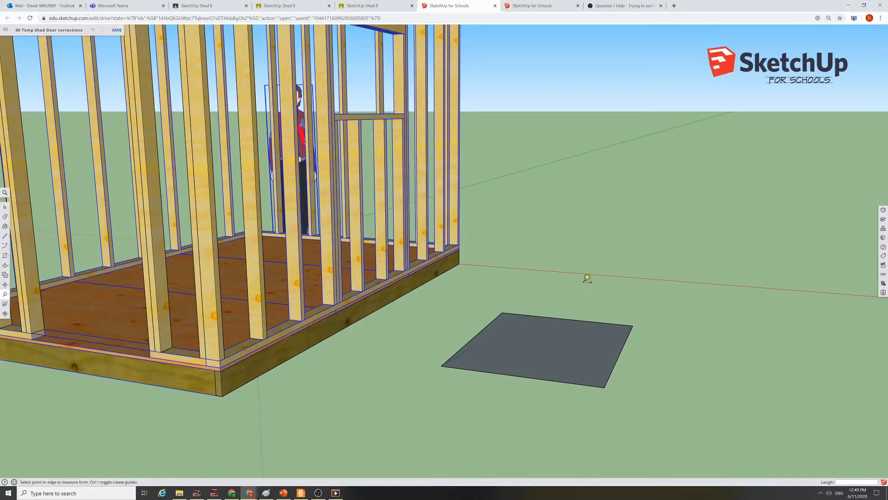
pyautogui.hotkey('ctrl', 'z')
pyautogui.press('o')
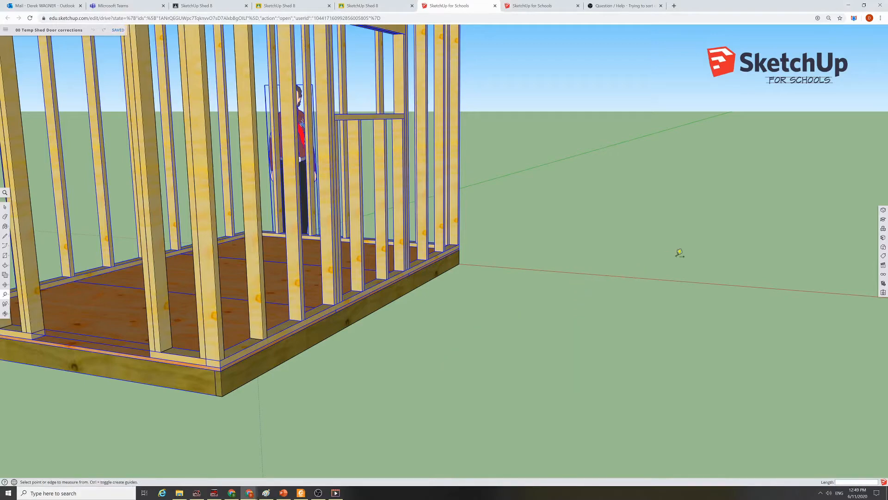
# Select the shed framing and floor apart from the door-end wall and hide them.
pyautogui.moveTo(700, 251); pyautogui.dragTo(685, 256)
pyautogui.moveTo(686, 257); pyautogui.dragTo(299, 271, button='middle')
pyautogui.scroll(-3, 299, 271)
pyautogui.moveTo(452, 301); pyautogui.dragTo(558, 302, button='middle')
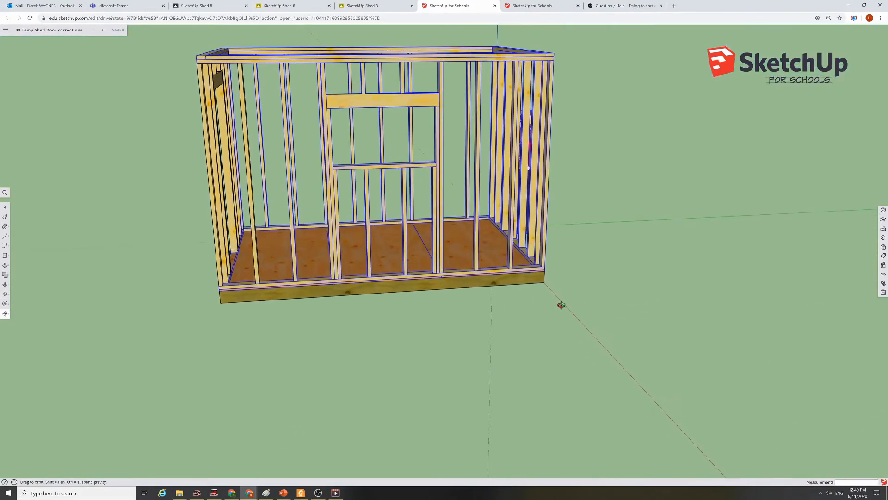
pyautogui.click(5, 207)
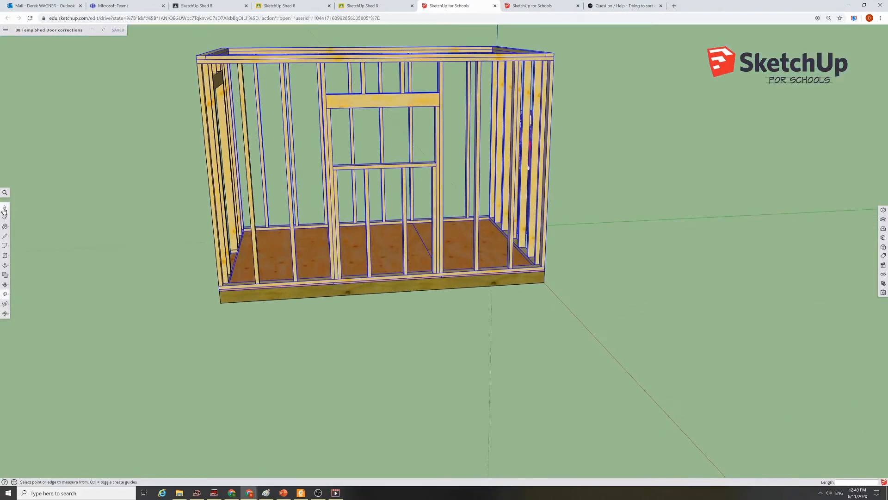
pyautogui.moveTo(582, 34); pyautogui.dragTo(260, 373)
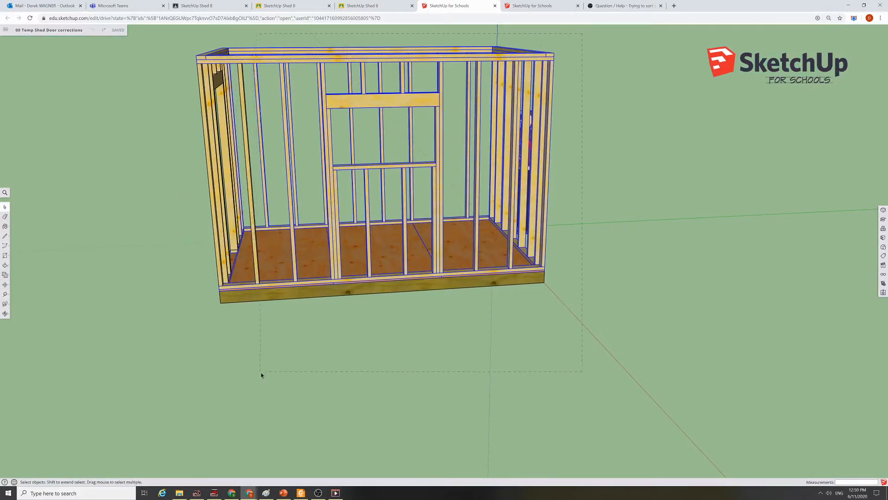
pyautogui.rightClick(449, 277)
pyautogui.moveTo(477, 337)
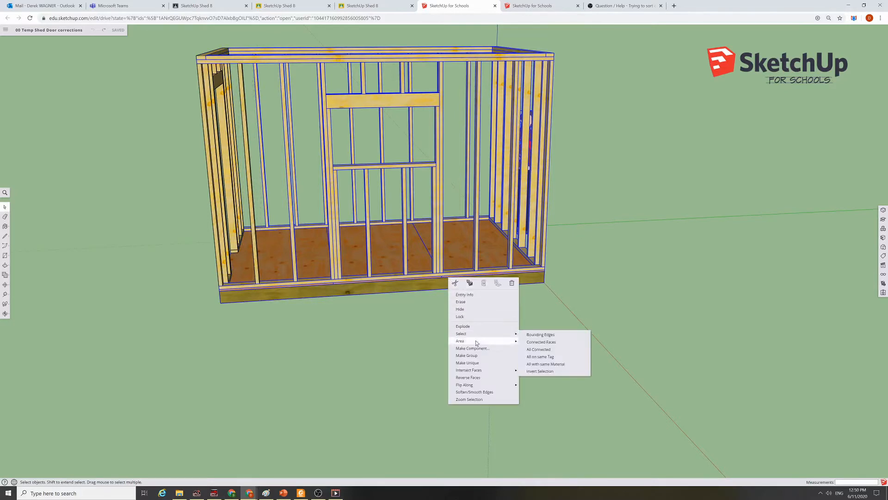
pyautogui.click(462, 309)
# Hide the leftover single stud standing beside the door wall.
pyautogui.moveTo(374, 361); pyautogui.dragTo(470, 331, button='middle')
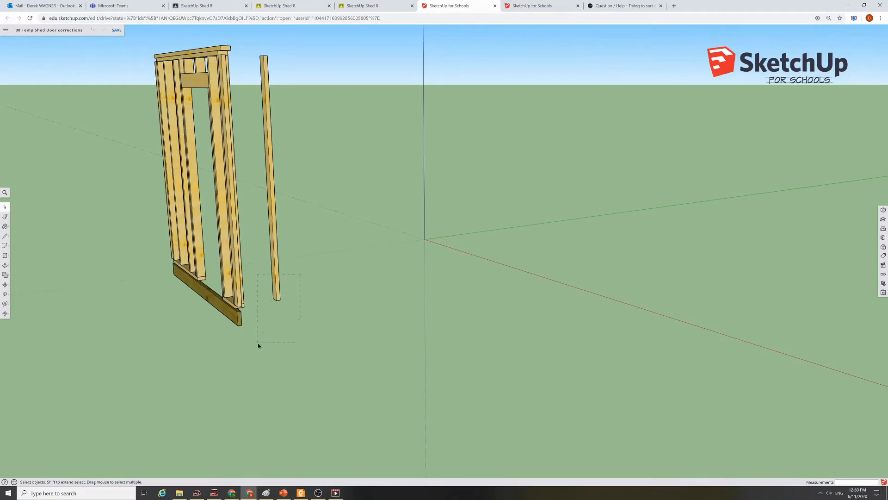
pyautogui.moveTo(257, 343); pyautogui.dragTo(257, 343)
pyautogui.rightClick(278, 299)
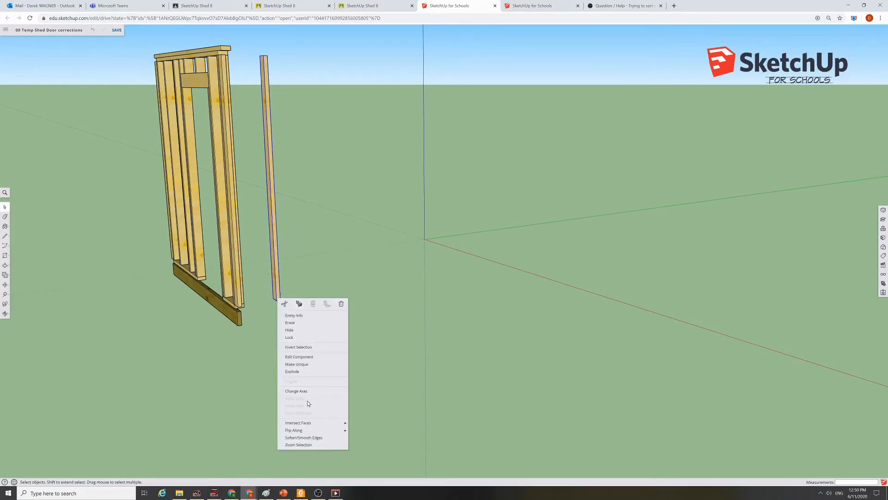
pyautogui.click(290, 330)
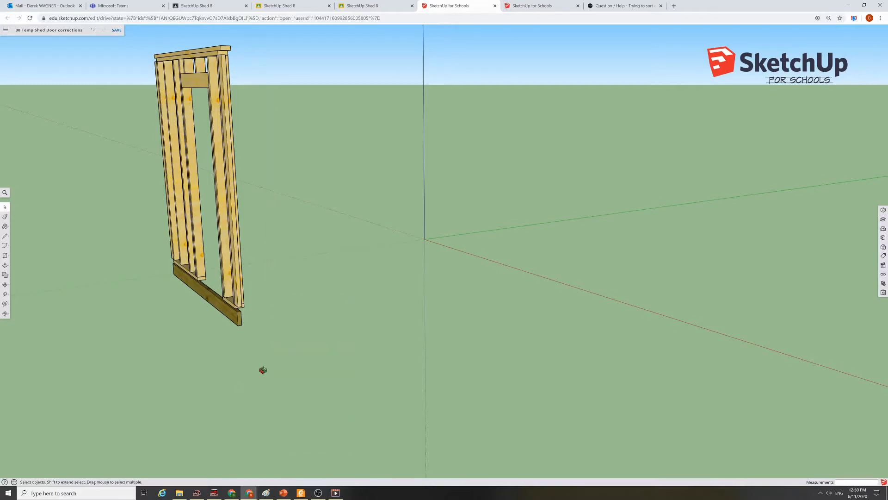
# Hide the floor's rim board beneath the door wall.
pyautogui.moveTo(262, 370); pyautogui.dragTo(337, 346, button='middle')
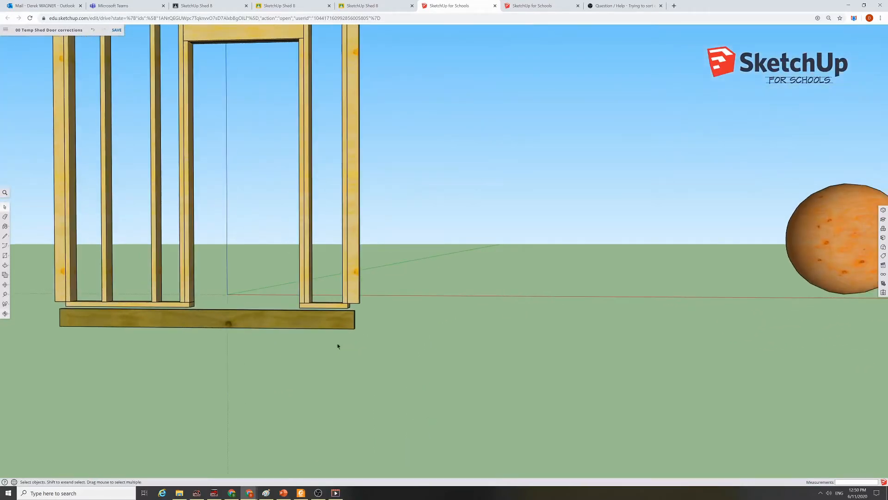
pyautogui.rightClick(248, 317)
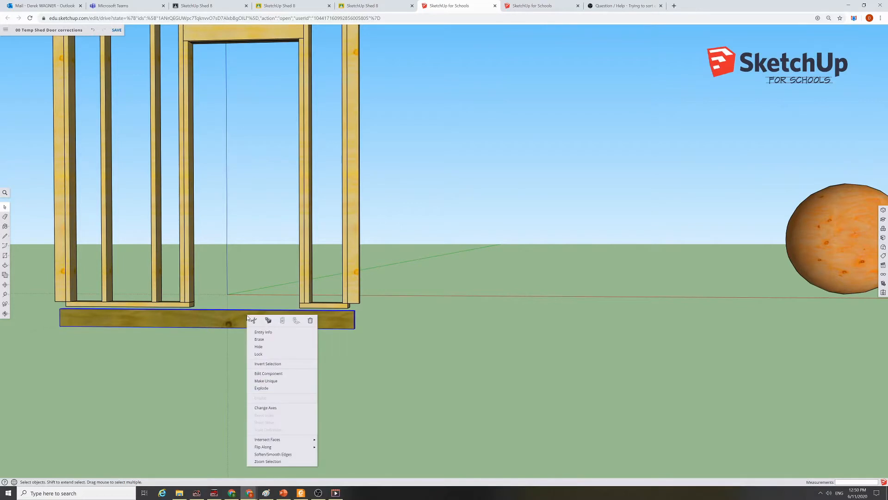
pyautogui.click(269, 346)
pyautogui.scroll(-5, 701, 239)
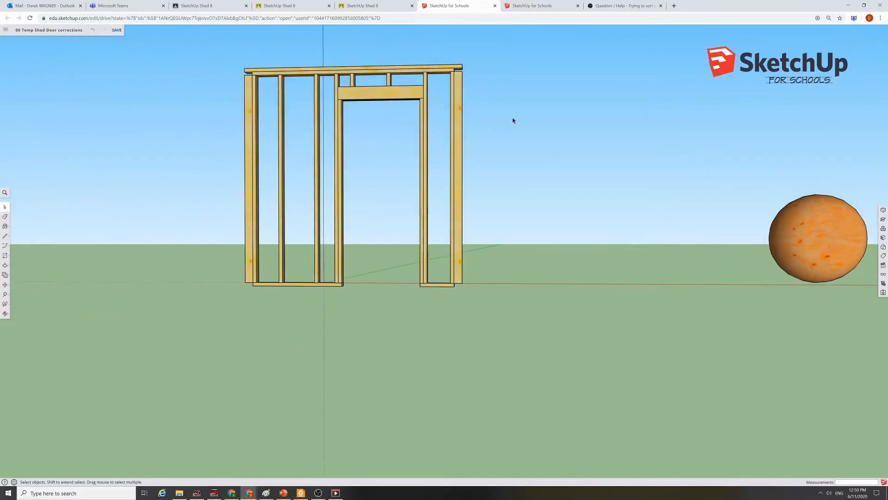
# Check the door wall against the reference drawing and hide its uppermost top plate.
pyautogui.moveTo(513, 120); pyautogui.dragTo(585, 181, button='middle')
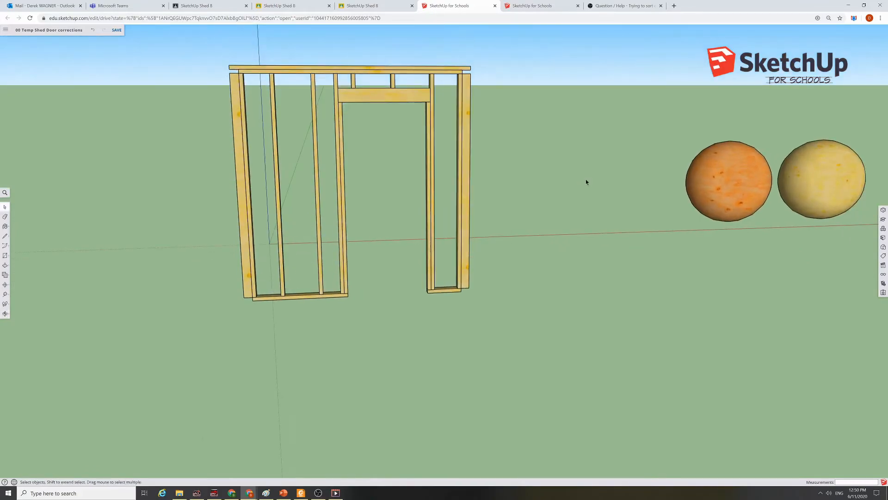
pyautogui.hotkey('alt', 'Tab')
pyautogui.hotkey('alt', 'Tab')
pyautogui.rightClick(400, 69)
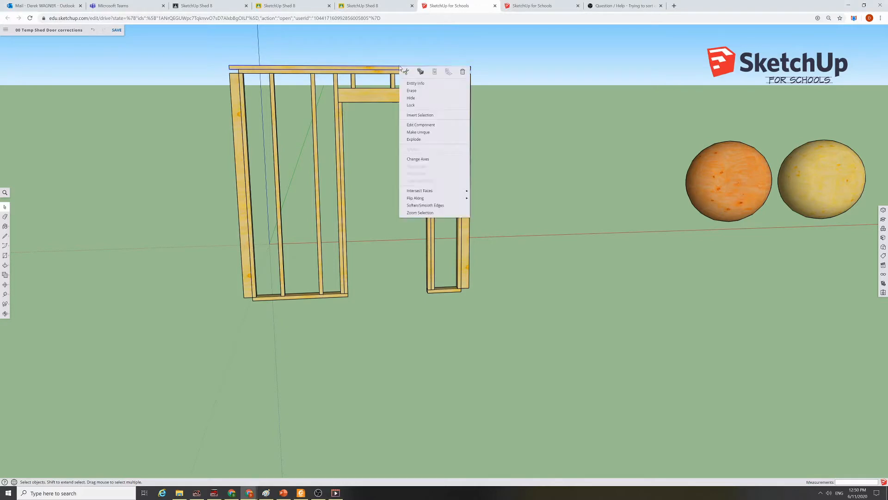
pyautogui.click(413, 98)
pyautogui.scroll(2, 285, 61)
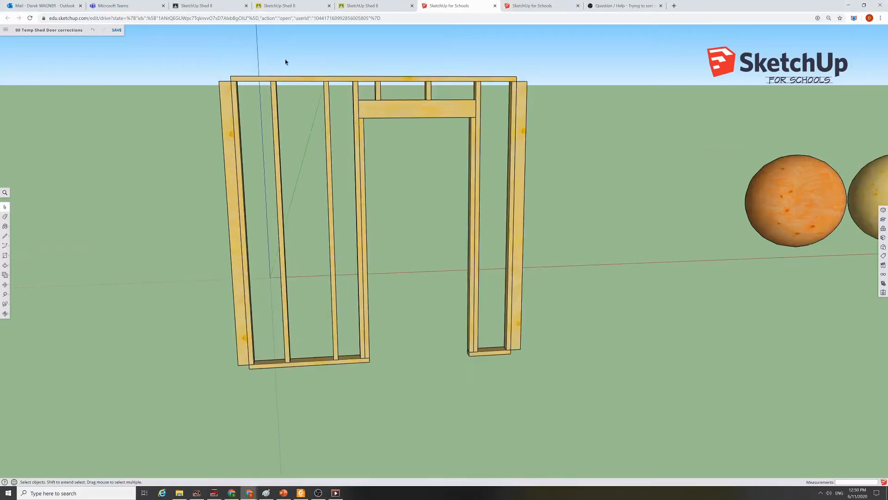
# Face the door wall and switch to Foxit Reader to view its drawing dimensioned in inches.
pyautogui.moveTo(656, 282)
pyautogui.mouseDown(button='middle')
pyautogui.moveTo(634, 278)
pyautogui.moveTo(620, 261)
pyautogui.mouseUp(button='middle')
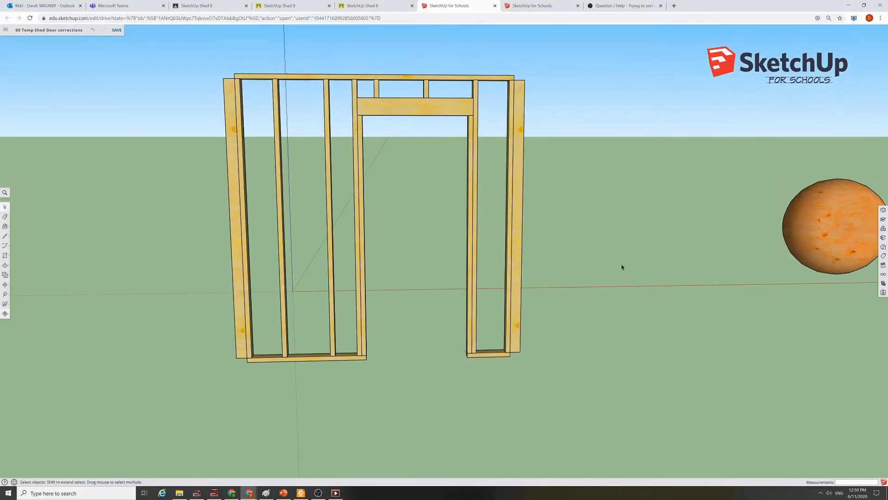
pyautogui.hotkey('alt', 'Tab')
pyautogui.scroll(3, 582, 255)
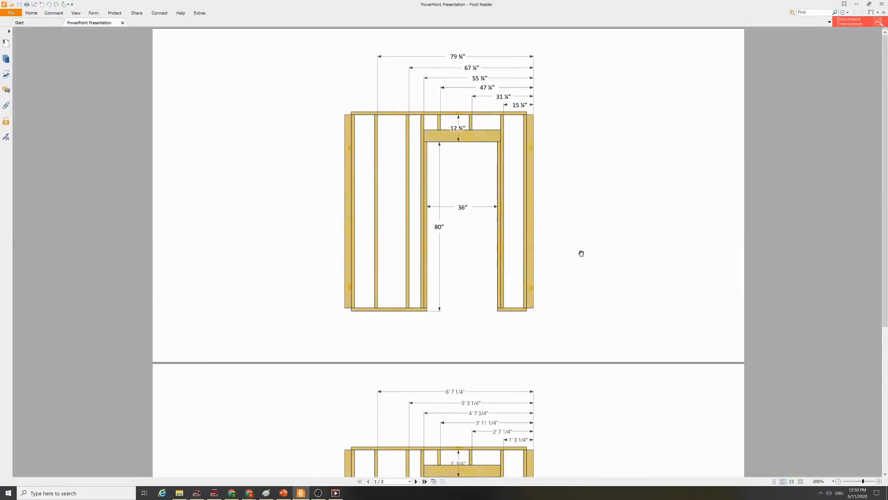
# View the reference drawing's feet-and-inches page, and switch back to SketchUp to compare it with the door wall.
pyautogui.scroll(-5, 581, 253)
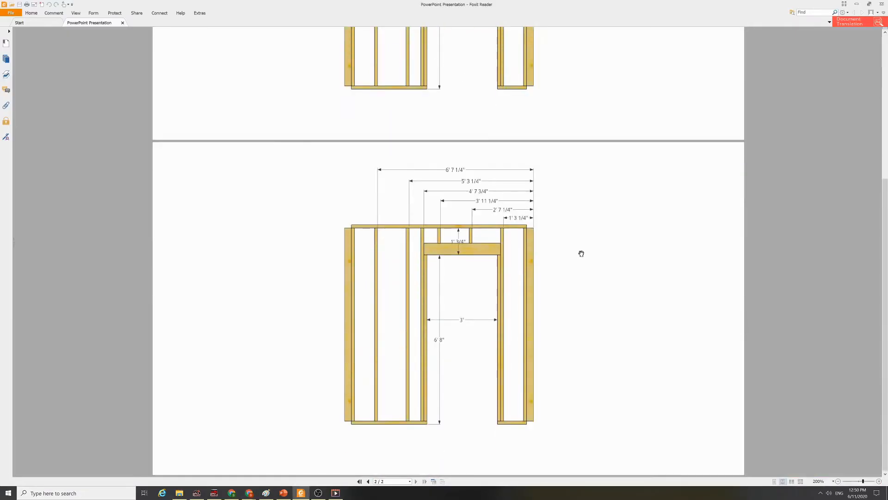
pyautogui.hotkey('alt', 'Tab')
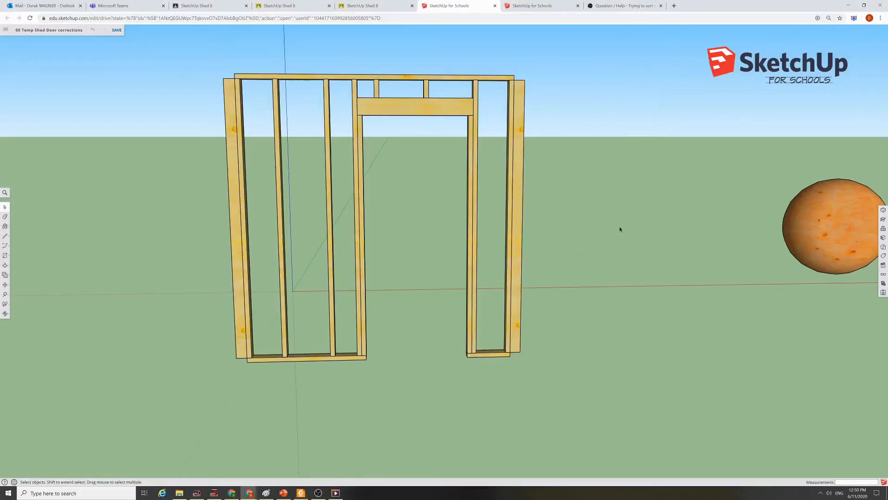
pyautogui.moveTo(619, 225); pyautogui.dragTo(617, 232)
pyautogui.press('space')
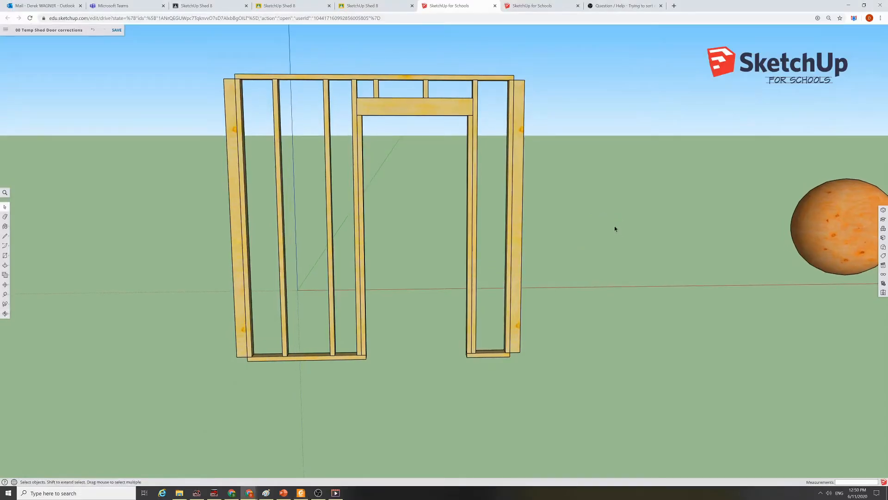
# Compare the door wall in SketchUp with the inch-dimensioned page of the Foxit Reader drawing.
pyautogui.hotkey('alt', 'Tab')
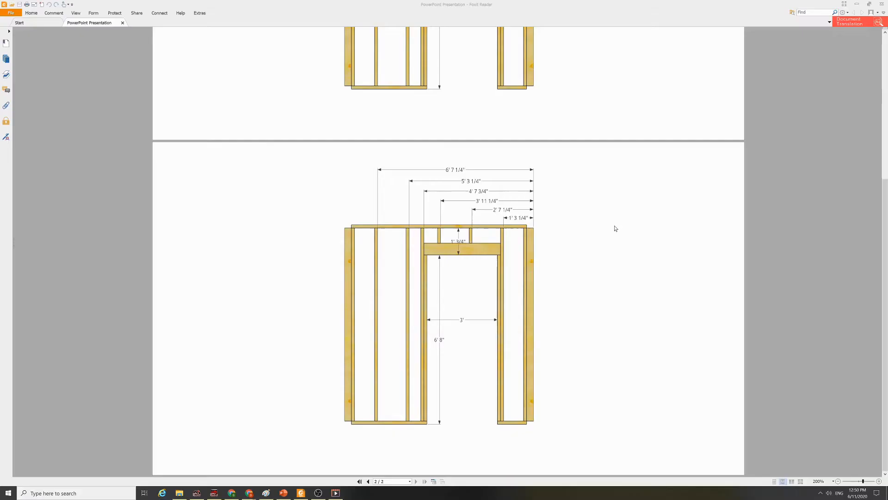
pyautogui.scroll(2, 616, 221)
pyautogui.scroll(5, 616, 221)
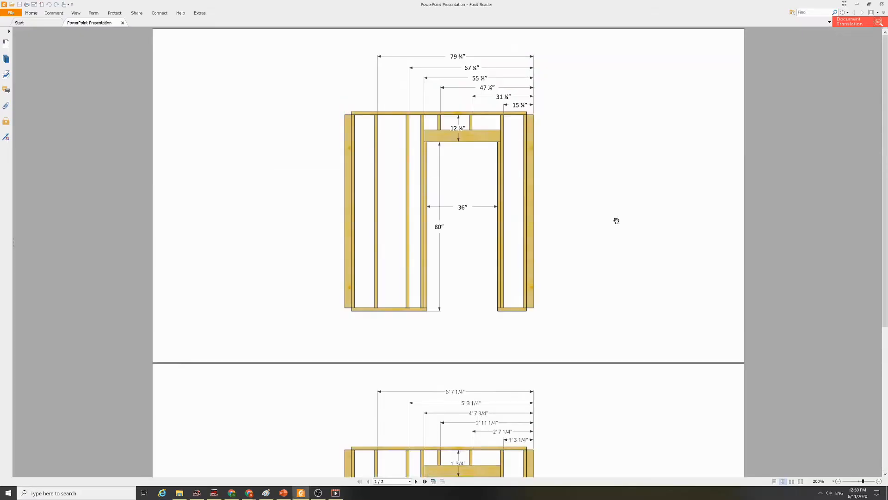
pyautogui.hotkey('alt', 'Tab')
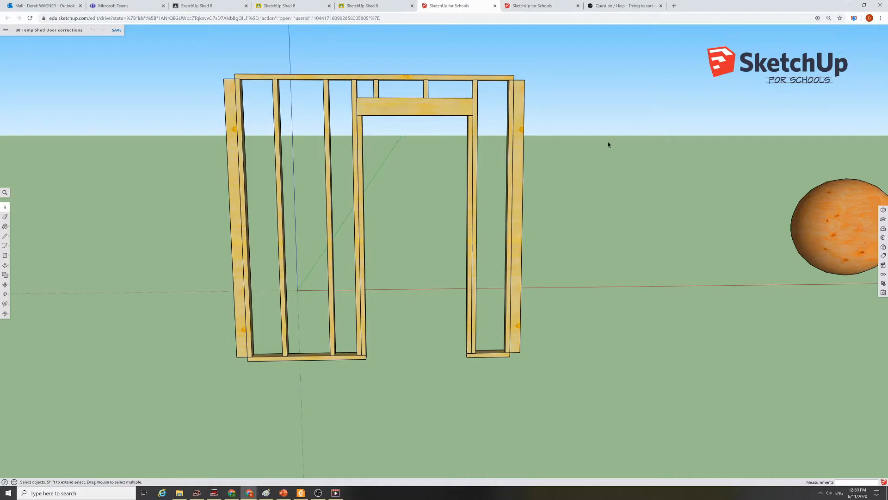
pyautogui.moveTo(608, 145)
pyautogui.mouseDown(button='middle')
pyautogui.moveTo(589, 143)
pyautogui.moveTo(603, 147)
pyautogui.mouseUp(button='middle')
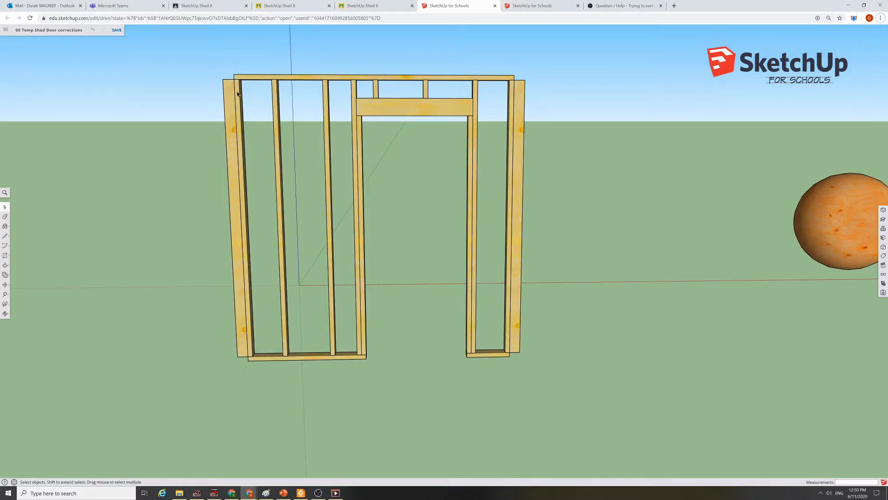
pyautogui.hotkey('alt', 'Tab')
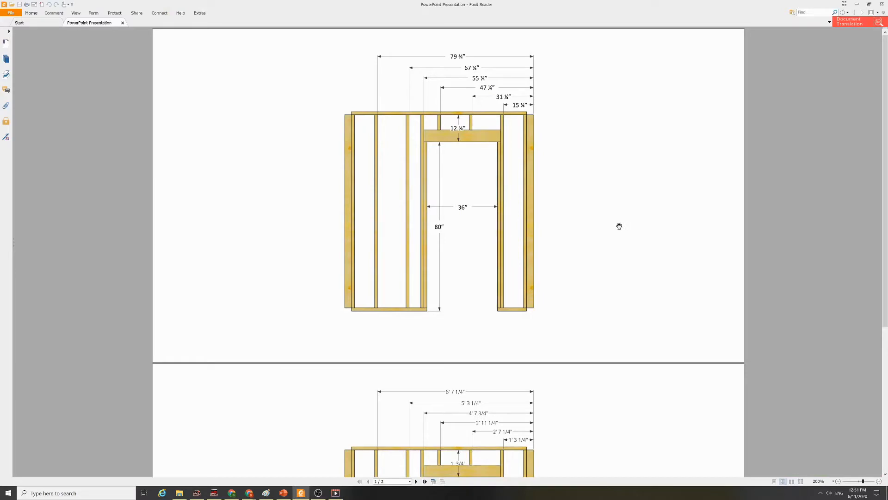
pyautogui.hotkey('alt', 'Tab')
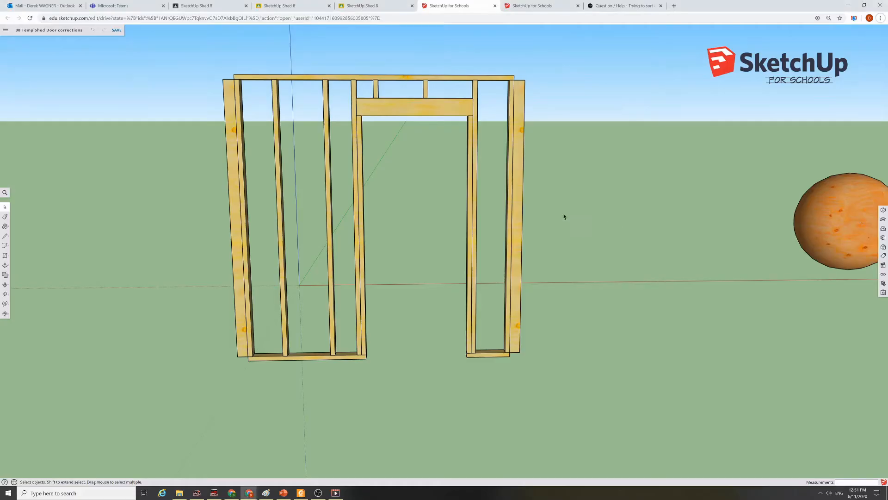
# Measure from the right end post's upper outer corner to the full-height stud right of the door, and save the model.
pyautogui.click(5, 294)
pyautogui.moveTo(569, 100); pyautogui.dragTo(551, 110, button='middle')
pyautogui.moveTo(547, 113); pyautogui.dragTo(567, 133)
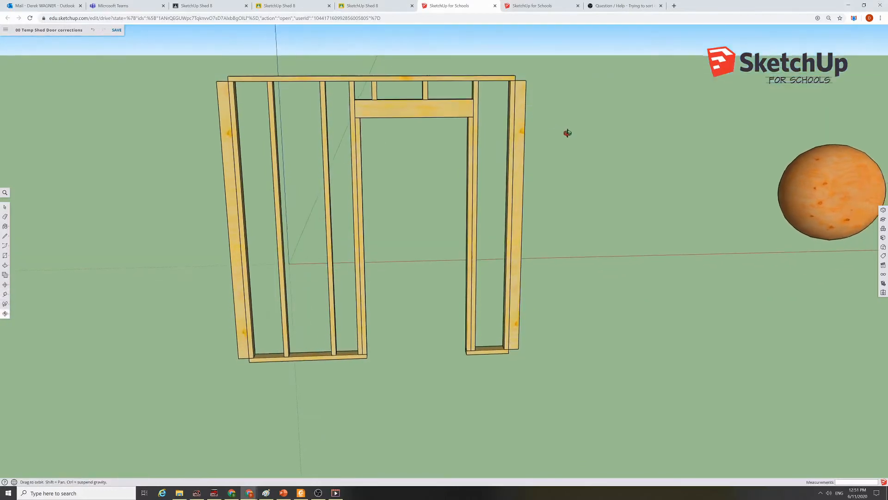
pyautogui.press('t')
pyautogui.scroll(5, 535, 64)
pyautogui.scroll(2, 536, 63)
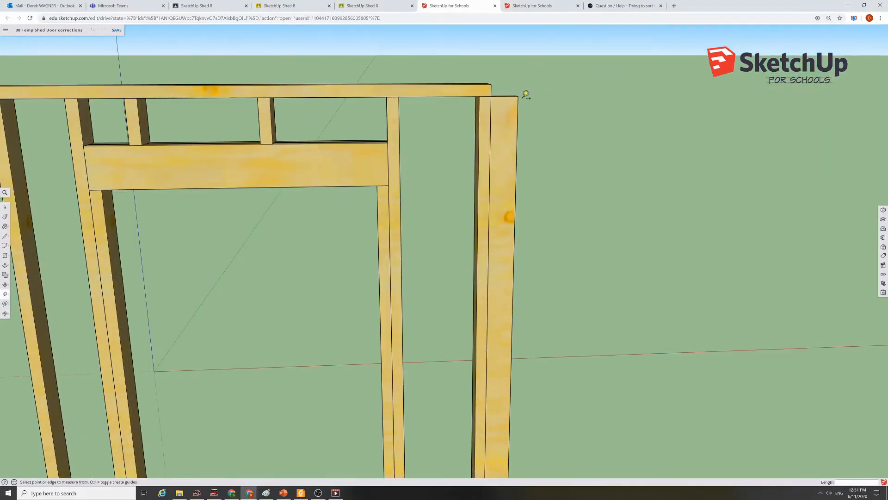
pyautogui.moveTo(555, 87); pyautogui.dragTo(520, 143, button='middle')
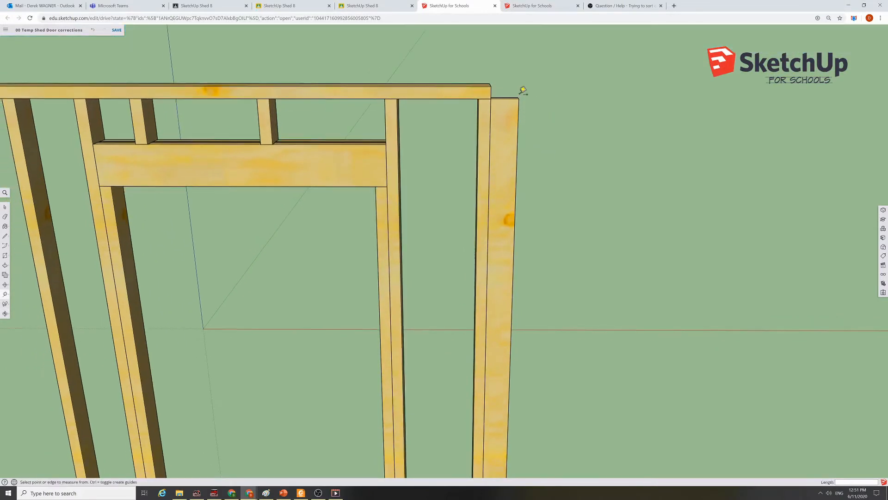
pyautogui.click(519, 98)
pyautogui.moveTo(590, 212); pyautogui.dragTo(494, 102, button='middle')
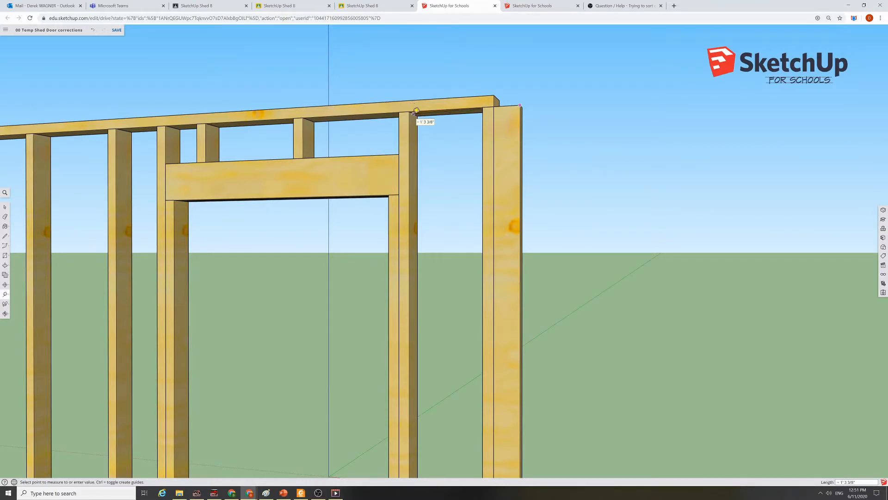
pyautogui.hotkey('ctrl', 's')
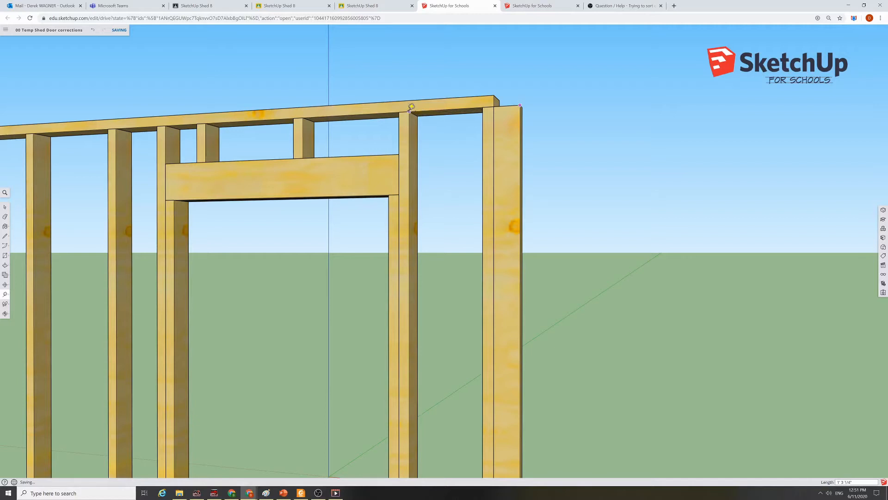
# Check the distance from the right end post to the stud right of the door against the inch-dimensioned drawing.
pyautogui.scroll(-6, 411, 107)
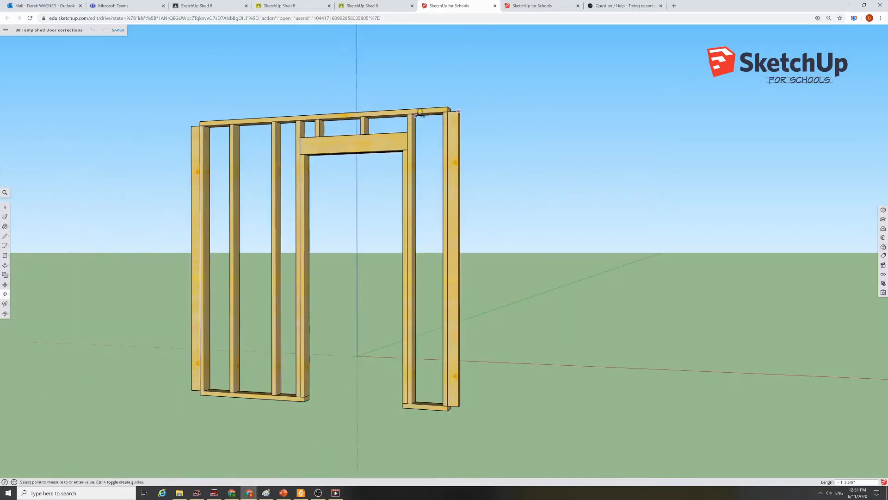
pyautogui.moveTo(417, 113); pyautogui.dragTo(517, 211, button='middle')
pyautogui.scroll(1, 452, 196)
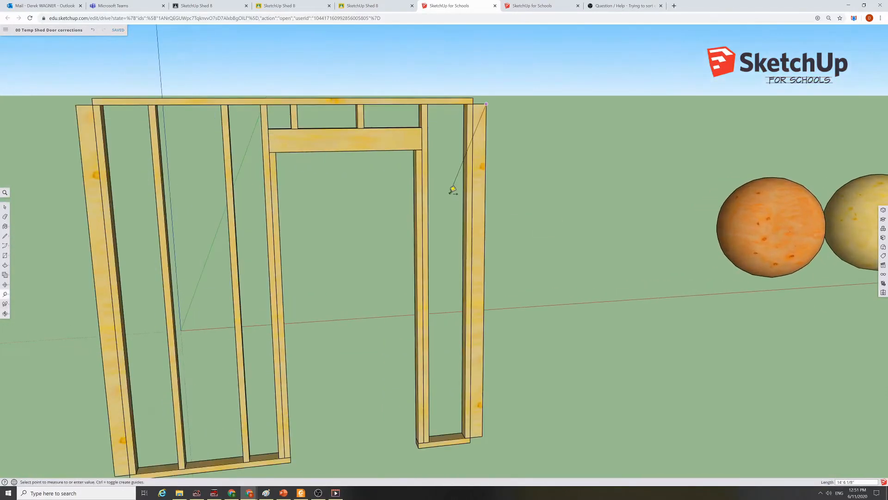
pyautogui.scroll(-1, 512, 255)
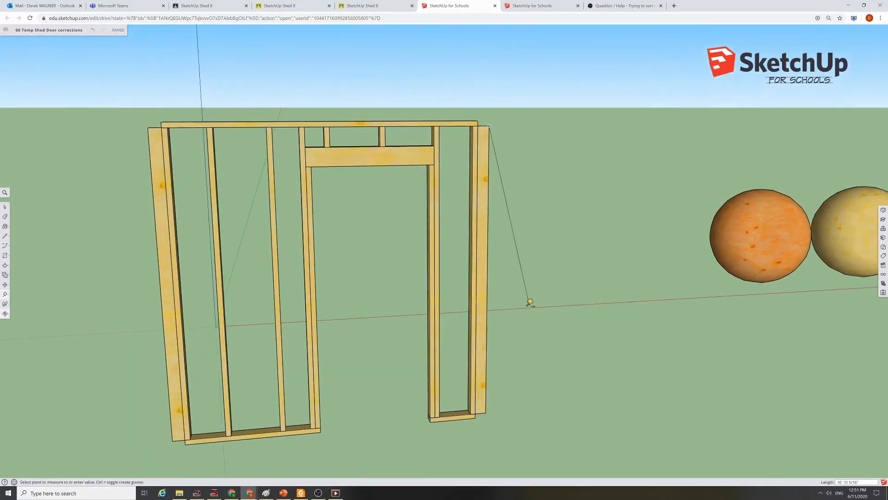
pyautogui.hotkey('alt', 'Tab')
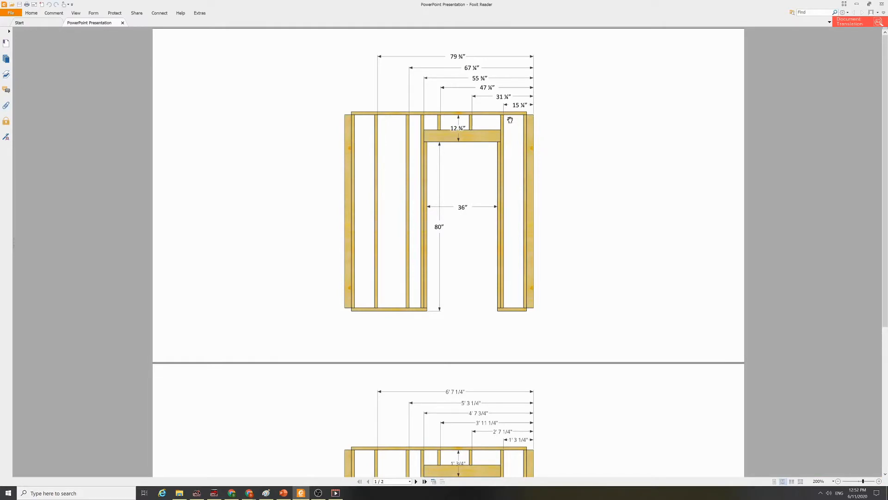
pyautogui.hotkey('alt', 'Tab')
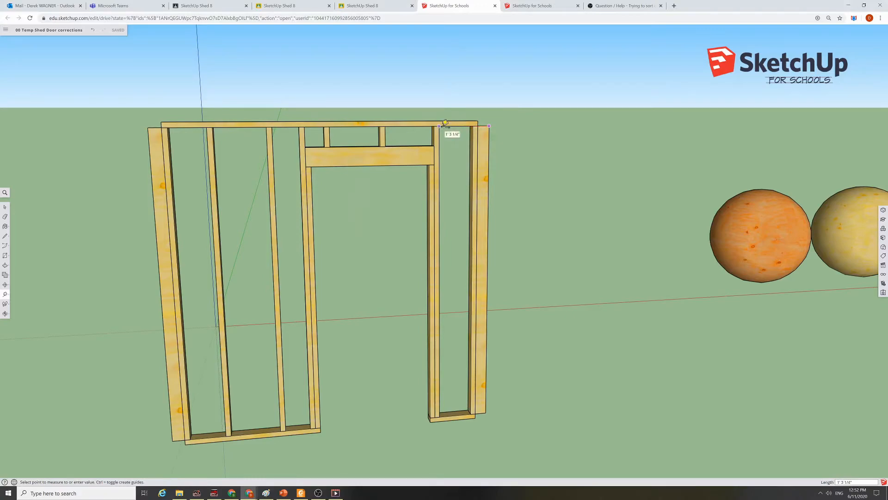
# Measure from the right end post to the first short stud above the header and compare it with the feet-and-inches drawing.
pyautogui.hotkey('alt', 'Tab')
pyautogui.scroll(-5, 458, 155)
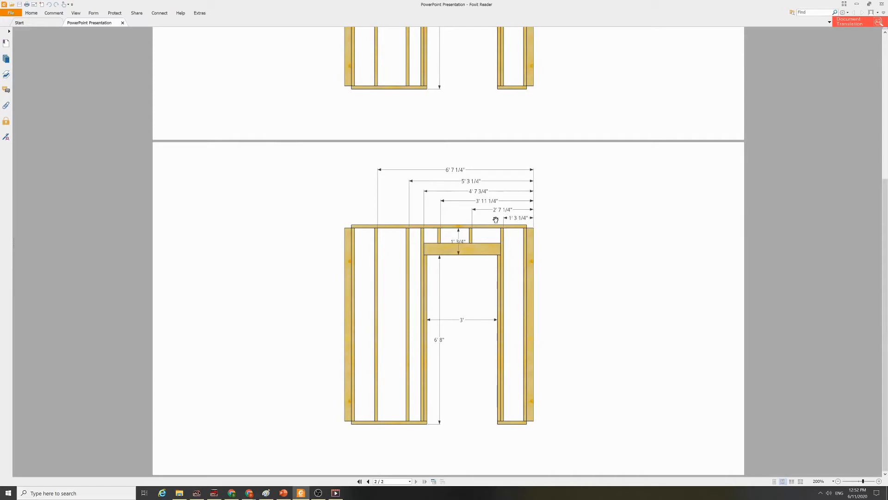
pyautogui.hotkey('alt', 'Tab')
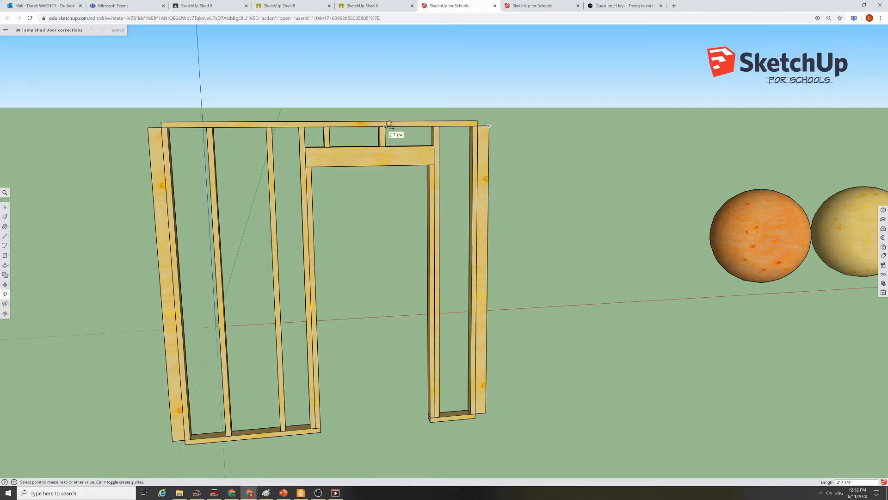
pyautogui.scroll(4, 389, 123)
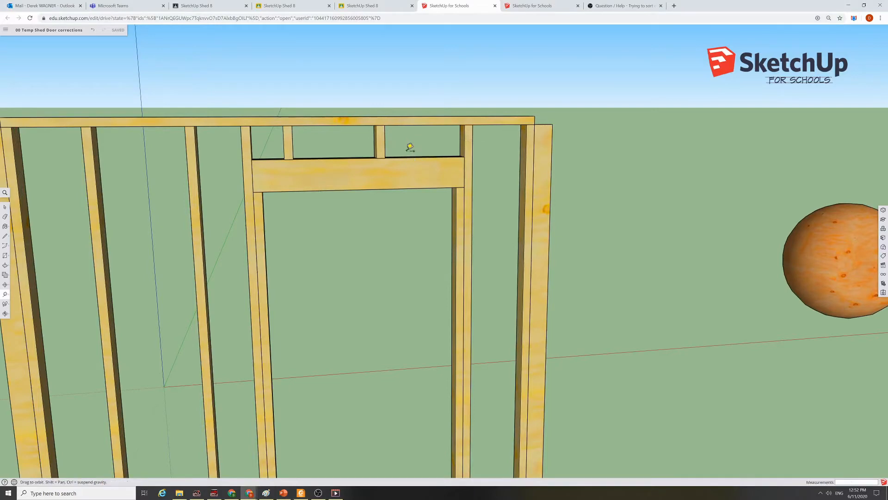
pyautogui.keyDown('shift'); pyautogui.moveTo(407, 147); pyautogui.dragTo(532, 149, button='middle'); pyautogui.keyUp('shift')
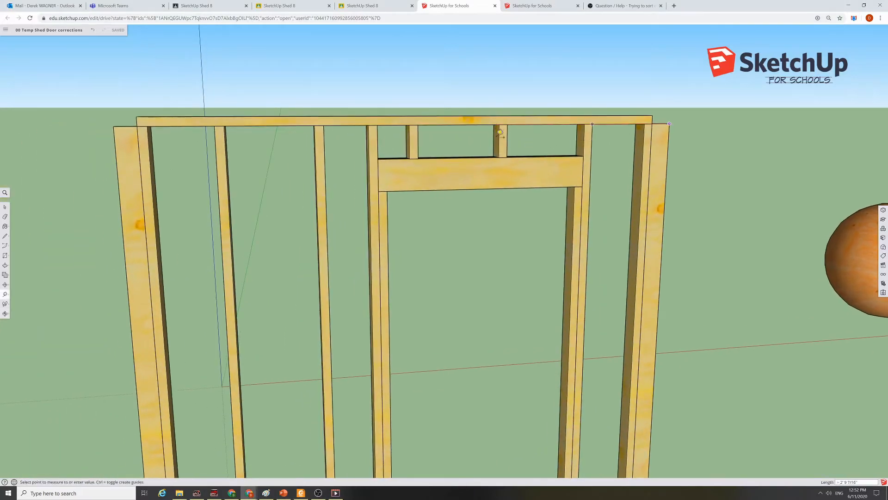
pyautogui.hotkey('alt', 'Tab')
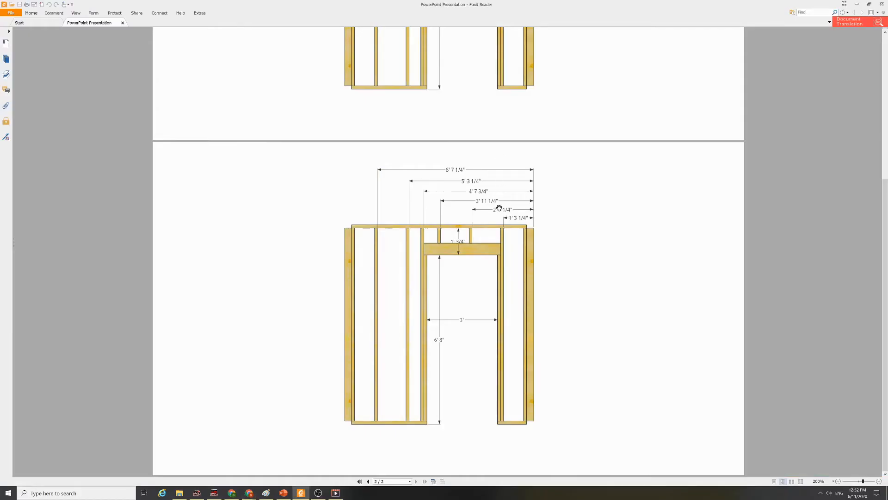
pyautogui.hotkey('alt', 'Tab')
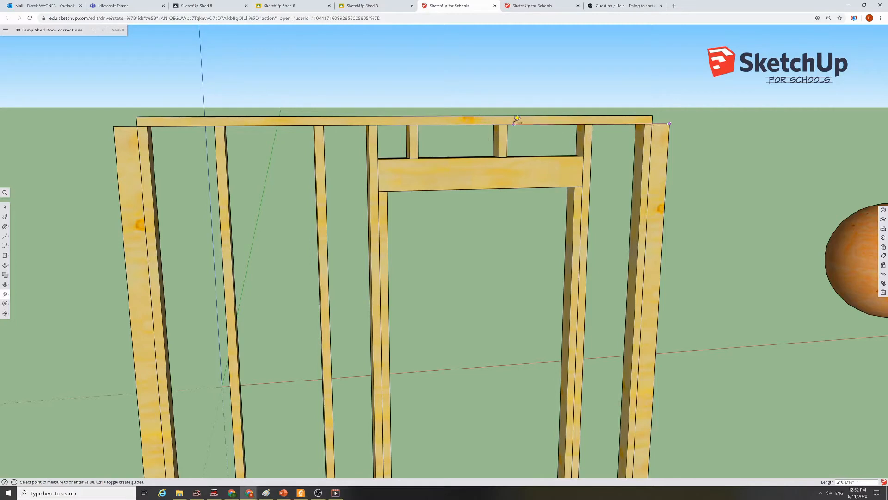
# Measure to the second short stud and the full-height stud left of the door, checking both against the drawing.
pyautogui.click(418, 123)
pyautogui.hotkey('alt', 'Tab')
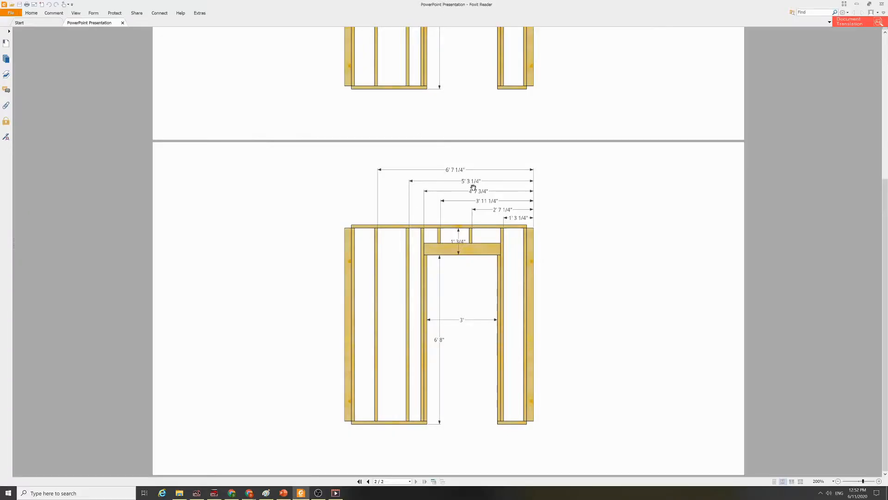
pyautogui.hotkey('alt', 'Tab')
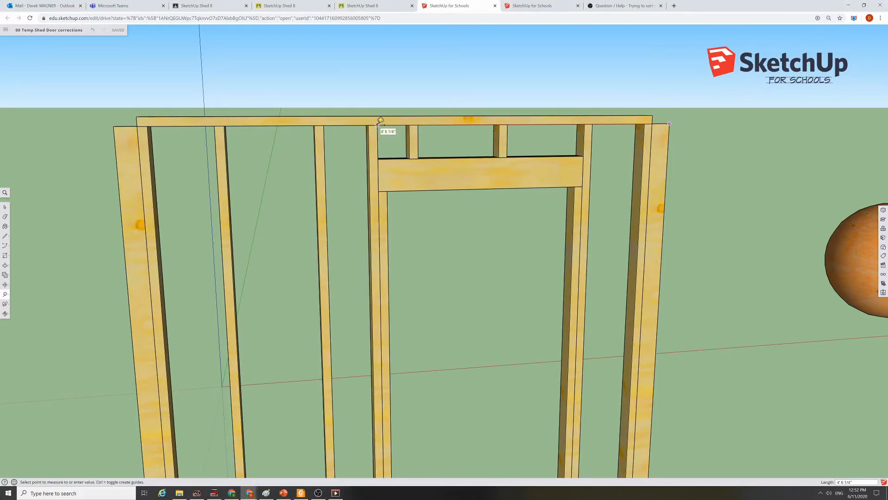
pyautogui.hotkey('alt', 'Tab')
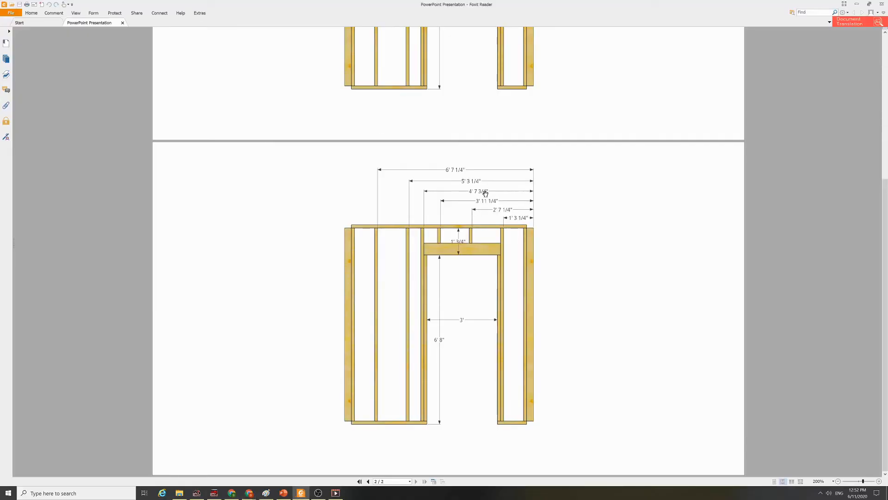
pyautogui.hotkey('alt', 'Tab')
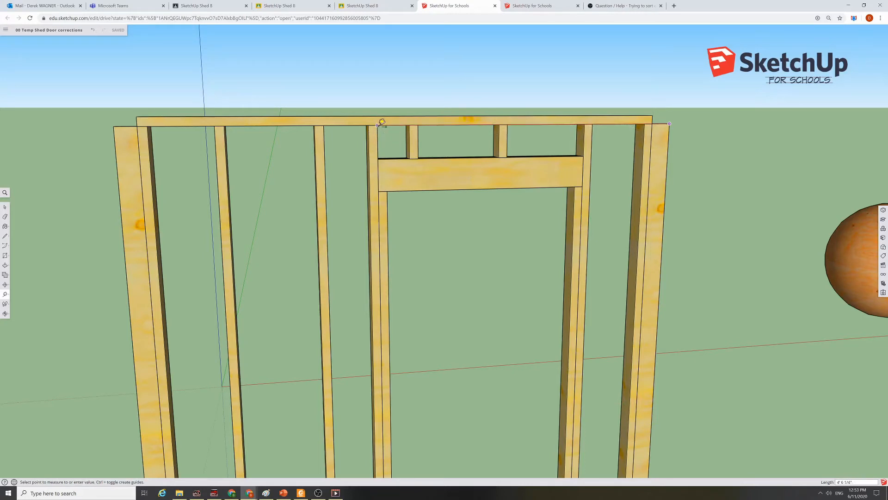
# Check the two remaining studs left of the door against the drawing, measuring from the right end post.
pyautogui.moveTo(419, 166); pyautogui.dragTo(403, 165, button='middle')
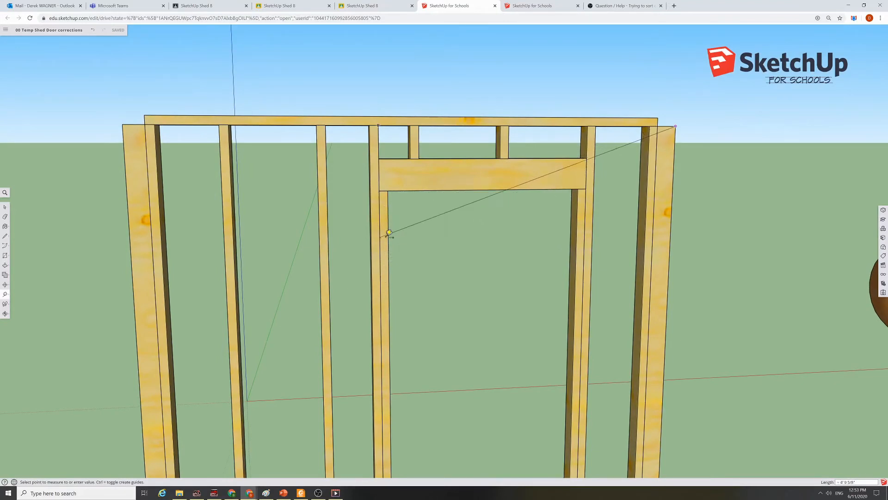
pyautogui.moveTo(388, 234); pyautogui.dragTo(412, 244, button='middle')
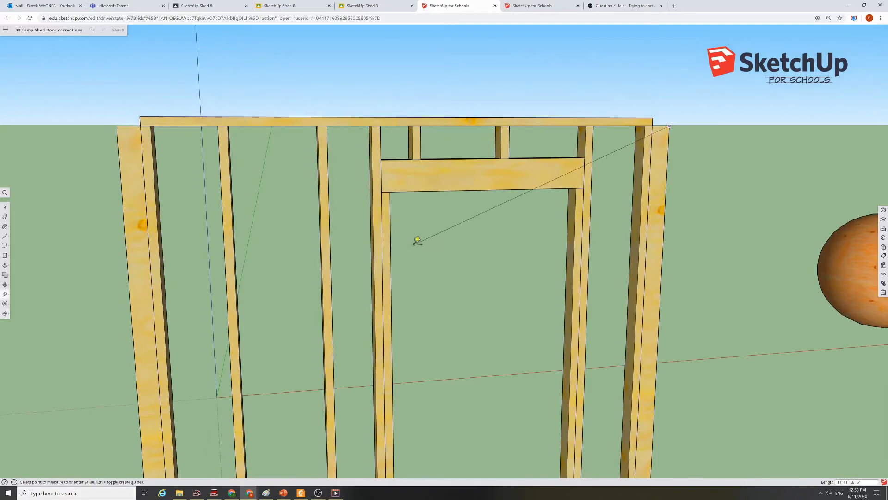
pyautogui.hotkey('alt', 'Tab')
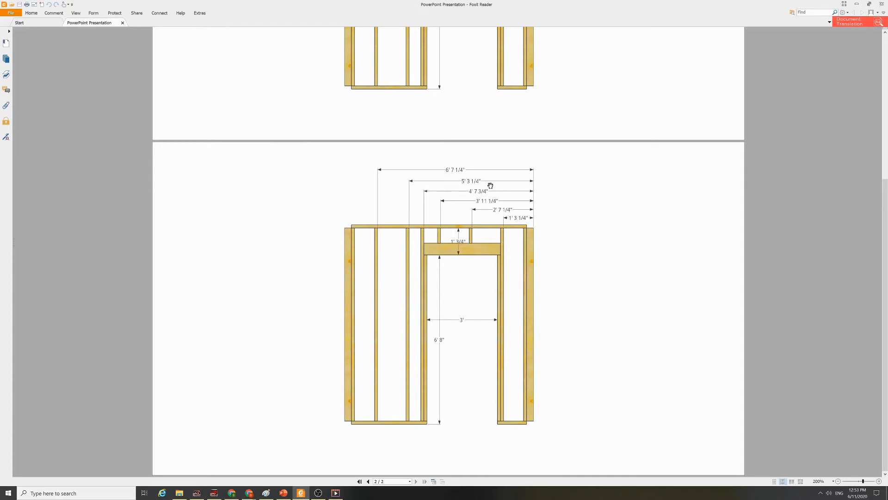
pyautogui.hotkey('alt', 'Tab')
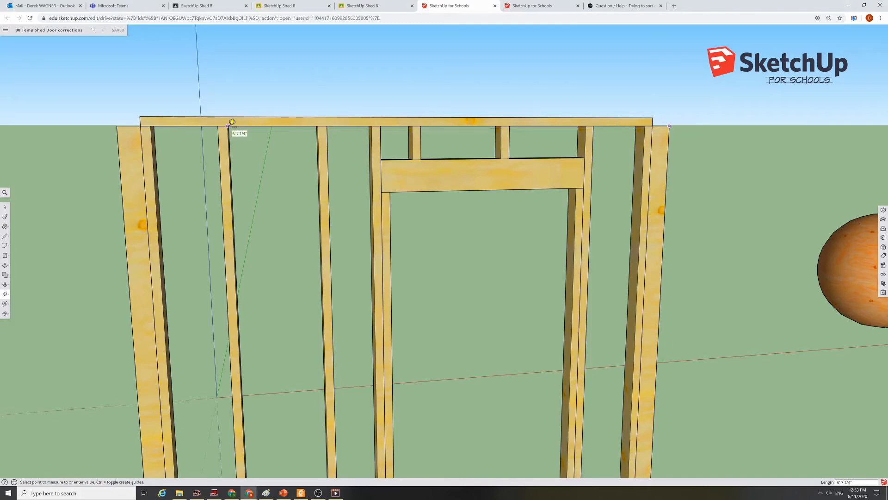
pyautogui.scroll(-2, 233, 122)
pyautogui.moveTo(449, 341); pyautogui.dragTo(416, 324, button='middle')
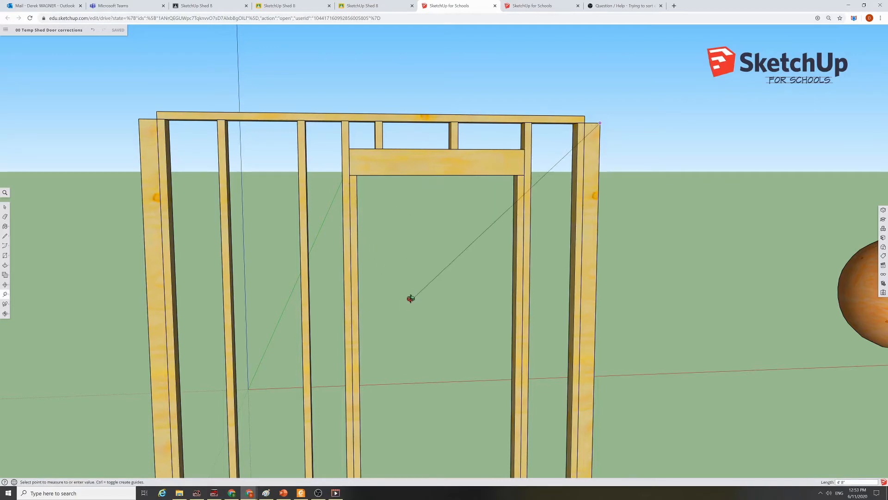
pyautogui.moveTo(410, 297); pyautogui.dragTo(429, 309, button='middle')
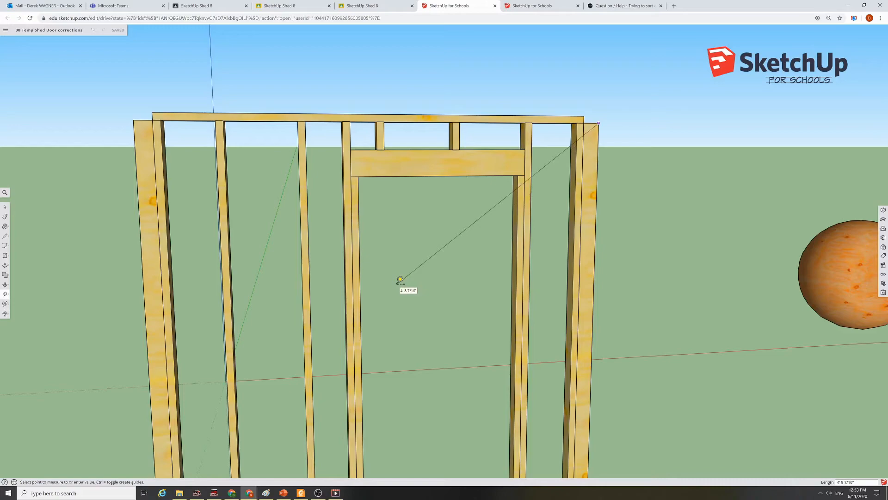
# Look up the inch dimension for the full-height stud left of the door in the reference drawing.
pyautogui.hotkey('alt', 'Tab')
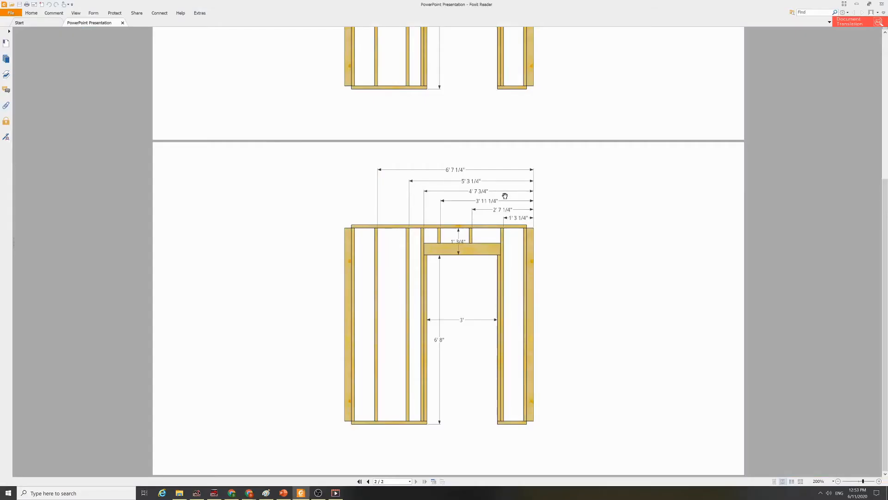
pyautogui.scroll(1, 506, 195)
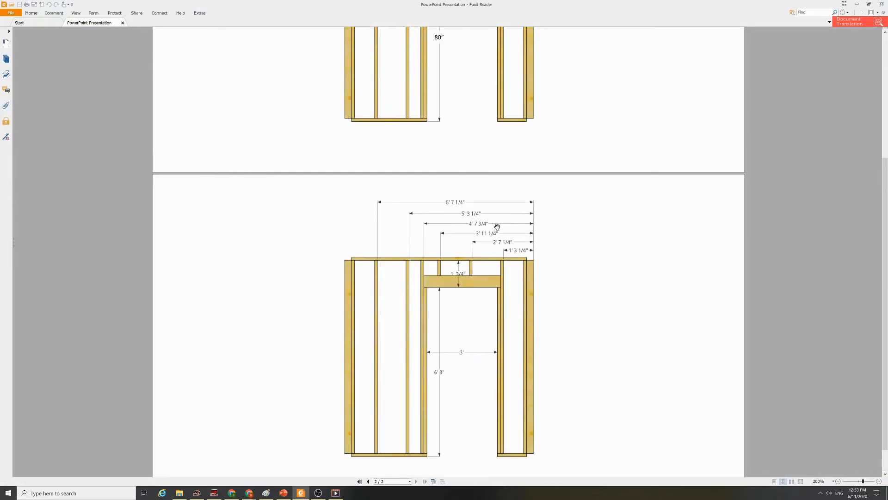
pyautogui.scroll(6, 497, 227)
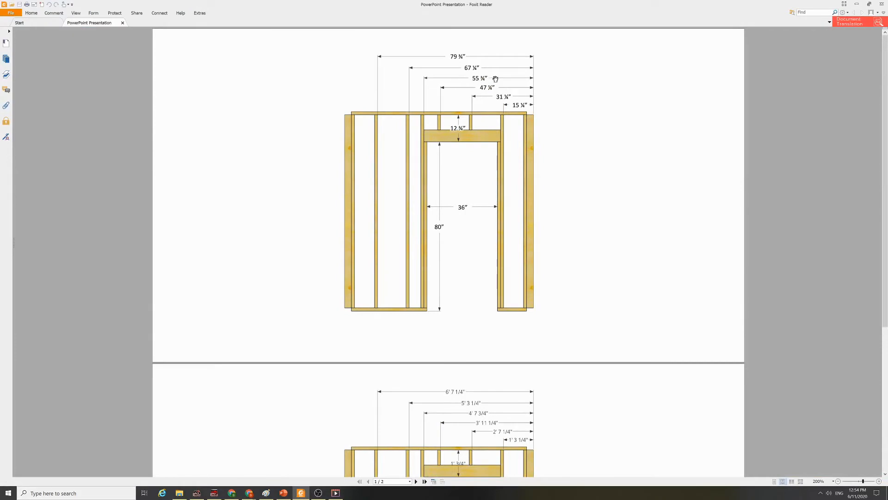
pyautogui.hotkey('alt', 'Tab')
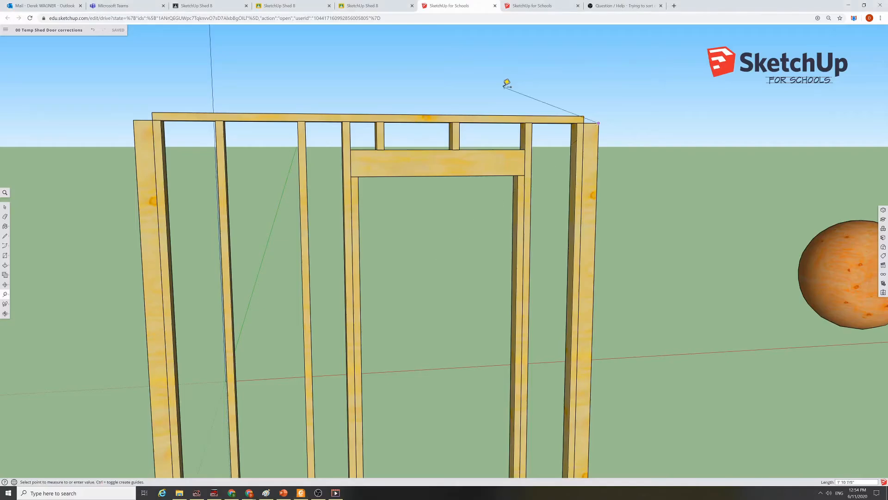
pyautogui.press('Escape')
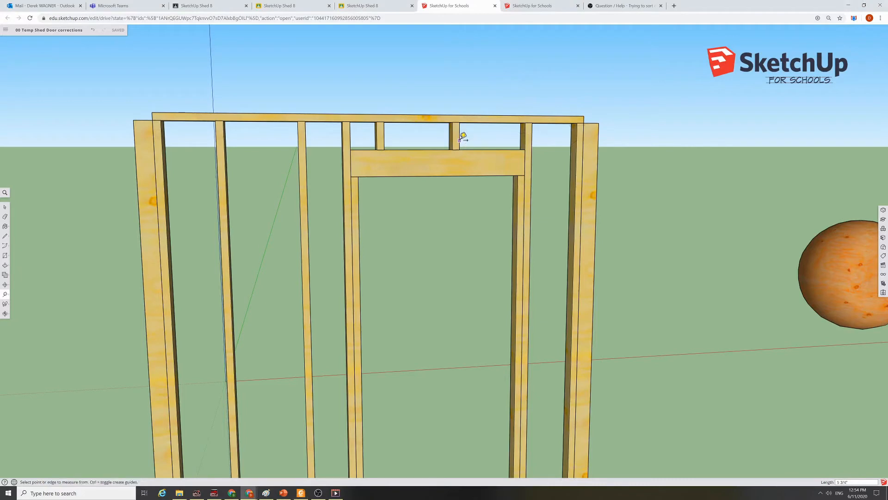
# Place a vertical guide 55.75 inches from the right end post's outer edge, toward the left side of the wall.
pyautogui.click(595, 229)
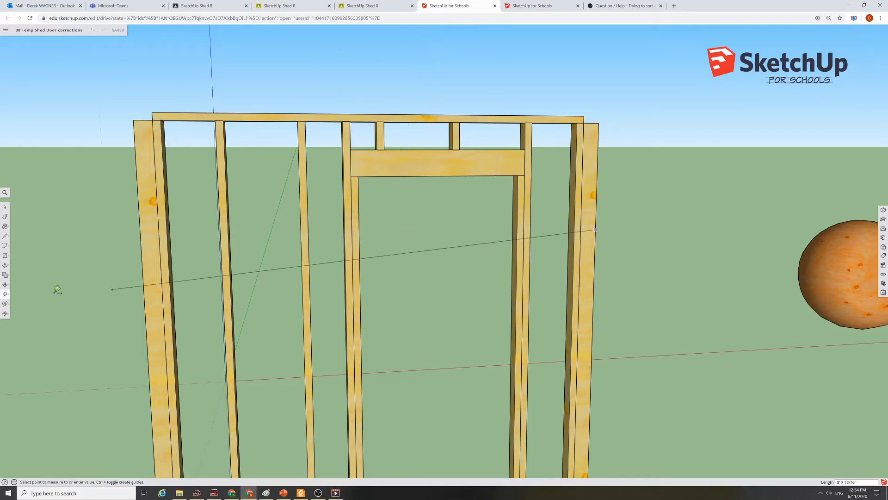
pyautogui.click(6, 295)
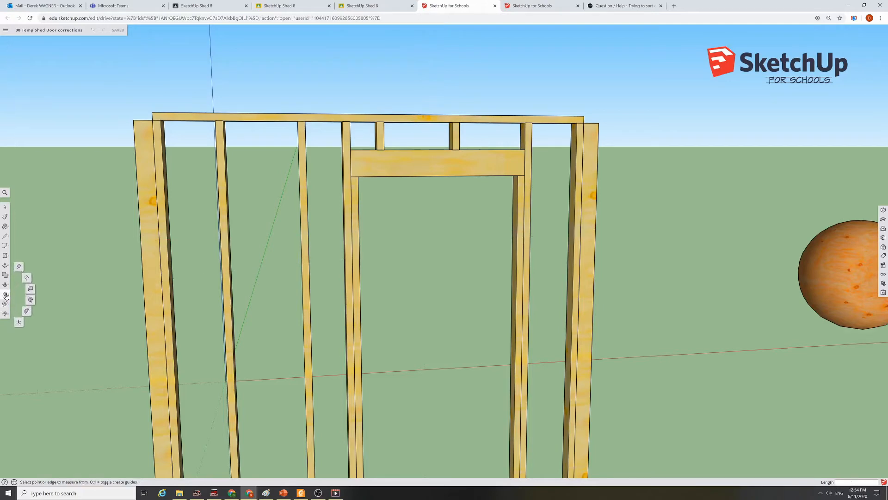
pyautogui.click(595, 217)
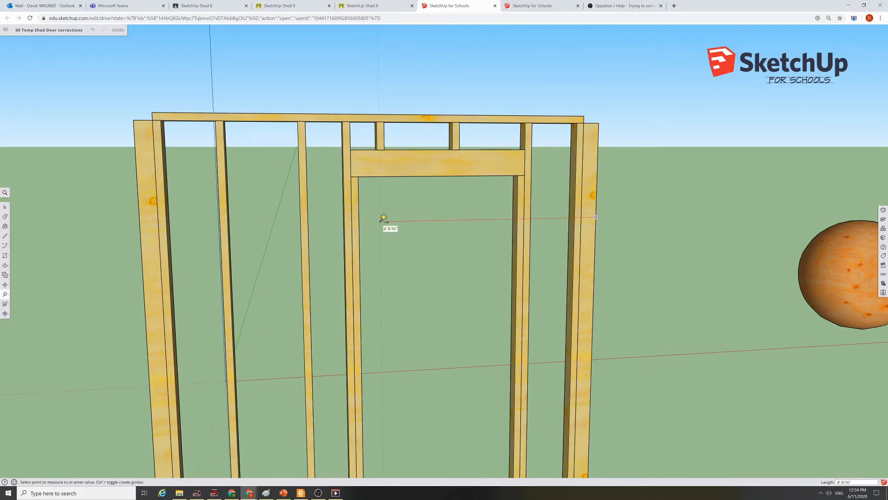
pyautogui.hotkey('alt', 'Tab')
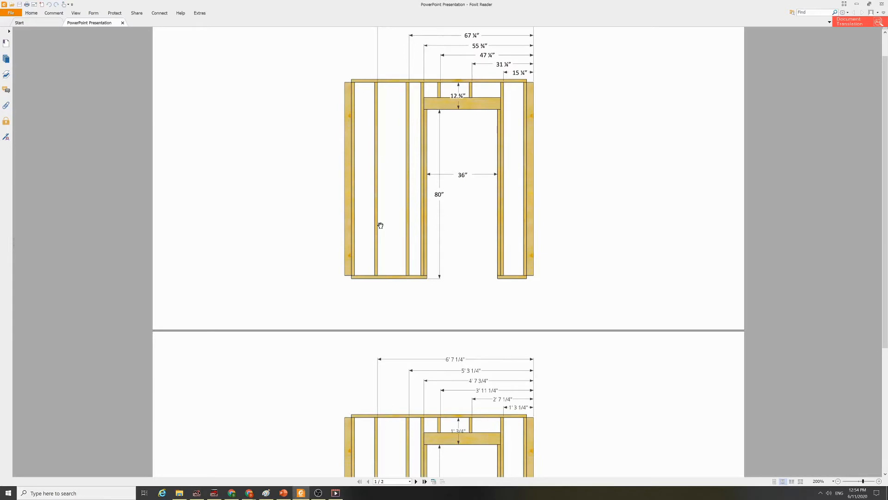
pyautogui.hotkey('alt', 'Tab')
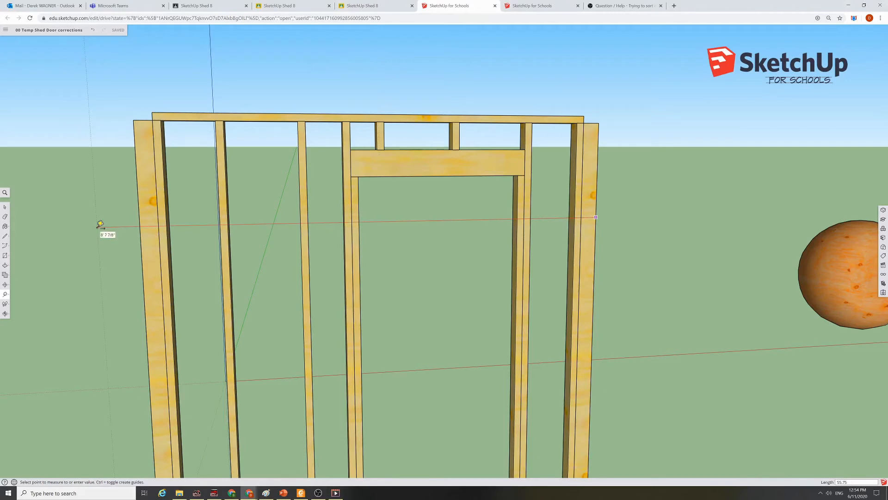
pyautogui.click(100, 225)
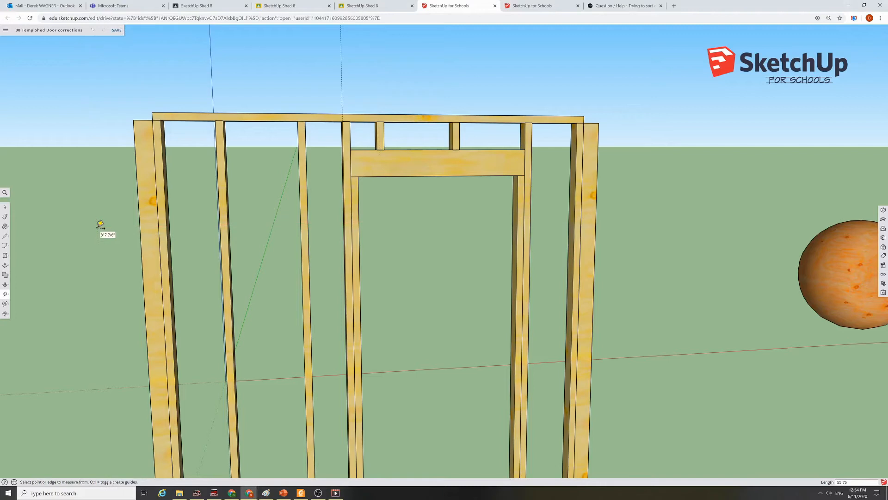
# Move the full-height stud and trimmer left of the door together 1 1/2" outward to align with the guide.
pyautogui.scroll(2, 353, 119)
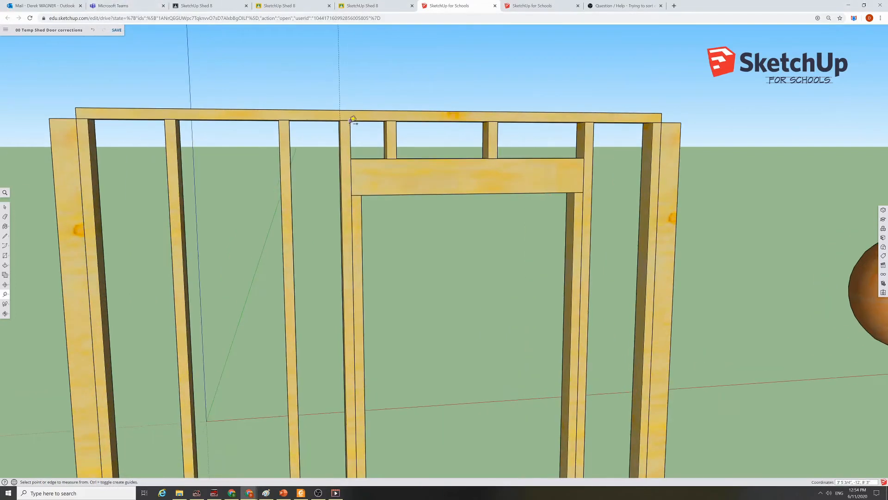
pyautogui.moveTo(394, 69); pyautogui.dragTo(377, 88, button='middle')
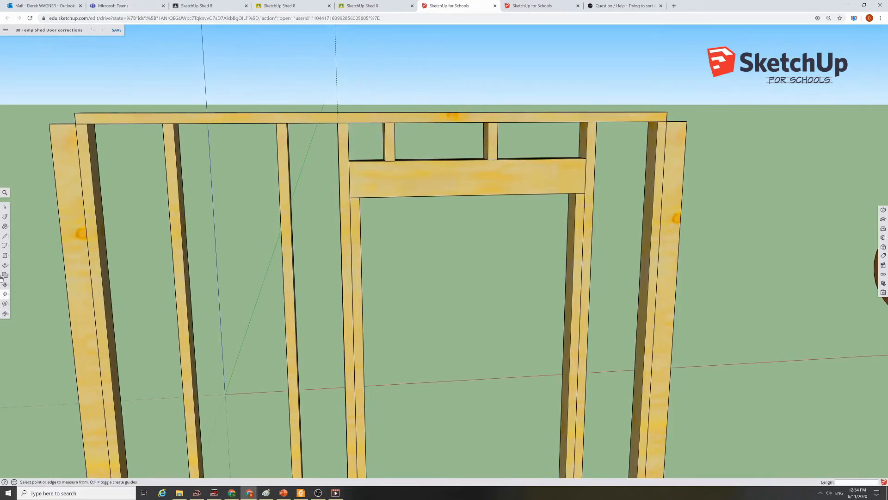
pyautogui.click(5, 207)
pyautogui.moveTo(401, 215); pyautogui.dragTo(321, 279)
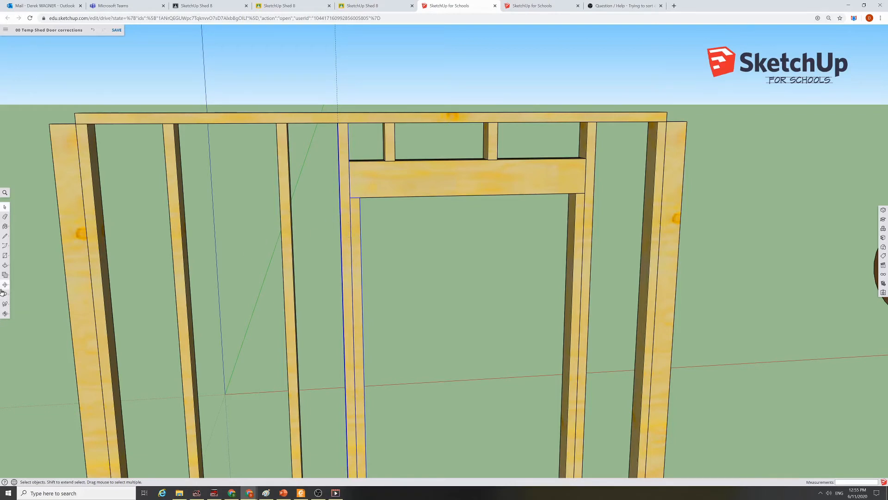
pyautogui.click(18, 273)
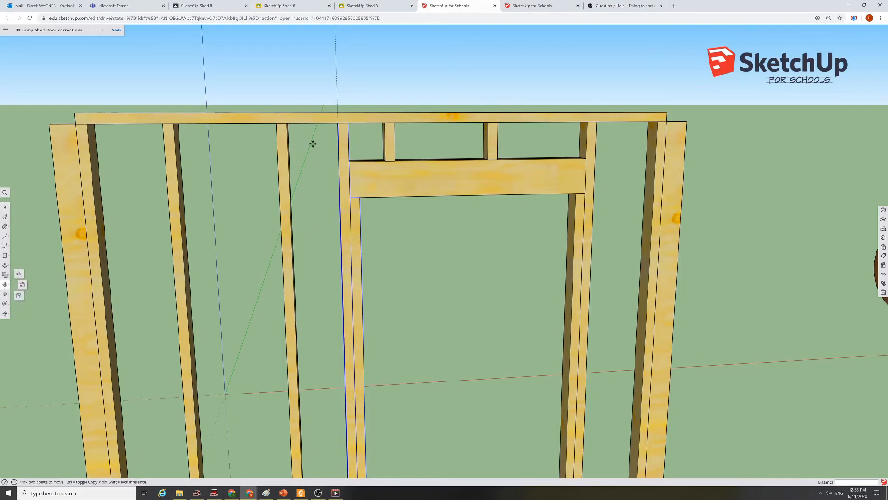
pyautogui.click(349, 122)
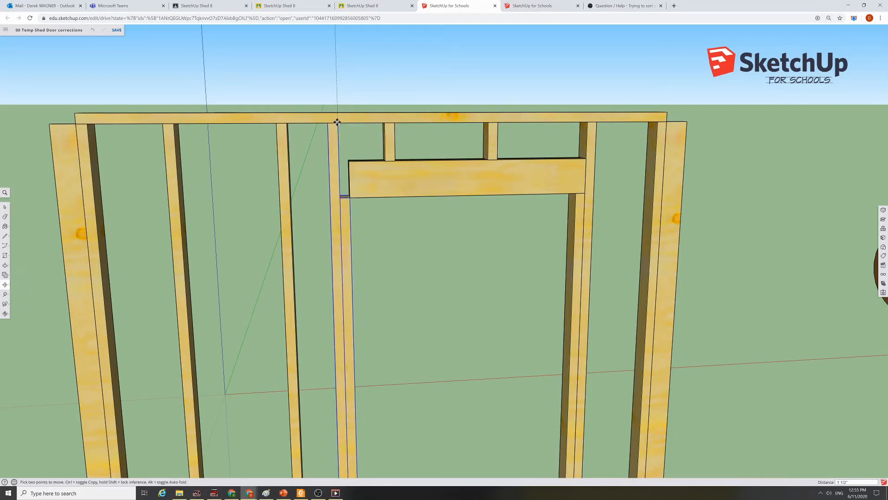
pyautogui.click(337, 124)
# Edit the front header board component and extend its left end 1 1/2" with Push/Pull to meet the moved stud.
pyautogui.press('o')
pyautogui.moveTo(398, 284); pyautogui.dragTo(460, 352)
pyautogui.moveTo(460, 352); pyautogui.dragTo(467, 371, button='middle')
pyautogui.scroll(3, 393, 268)
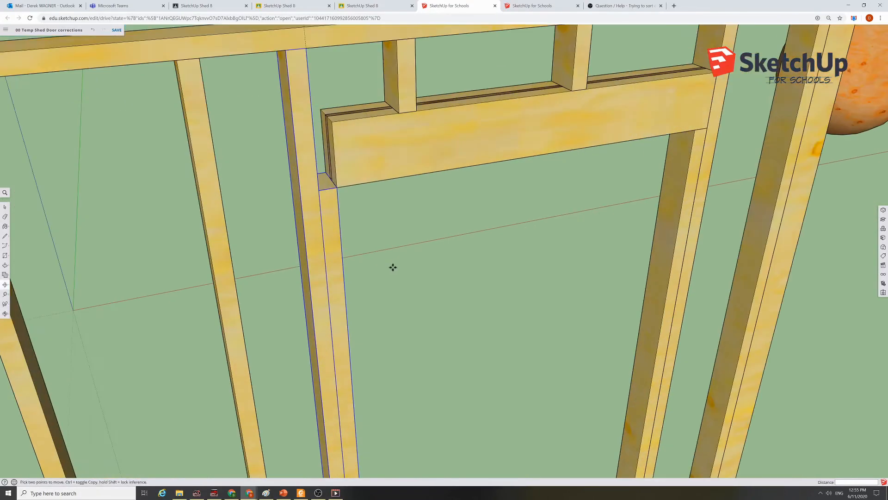
pyautogui.moveTo(403, 267); pyautogui.dragTo(417, 271, button='middle')
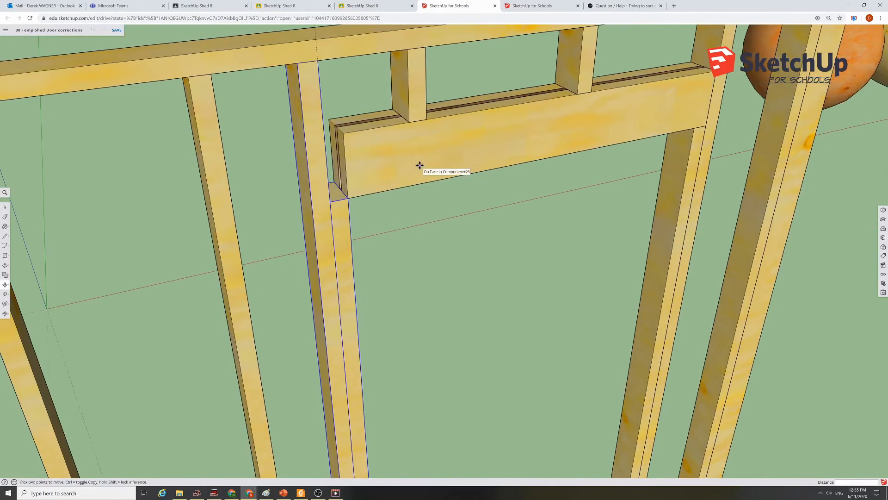
pyautogui.rightClick(462, 147)
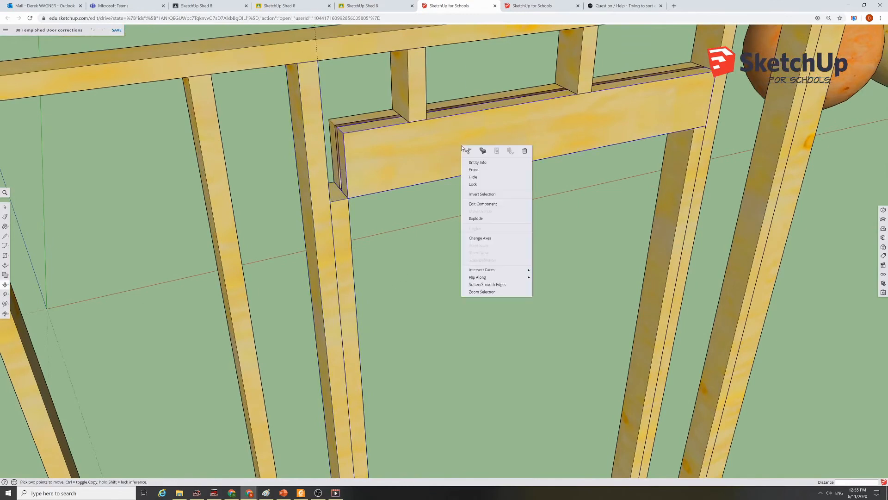
pyautogui.click(483, 204)
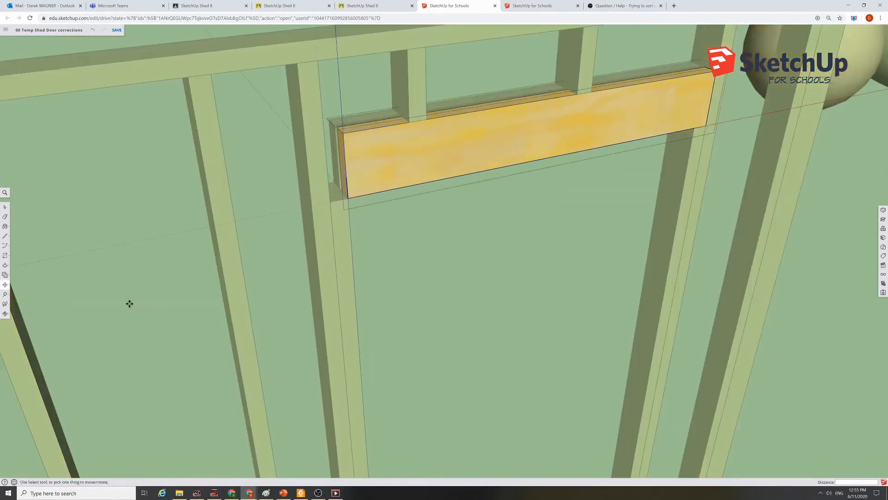
pyautogui.click(5, 265)
pyautogui.click(348, 162)
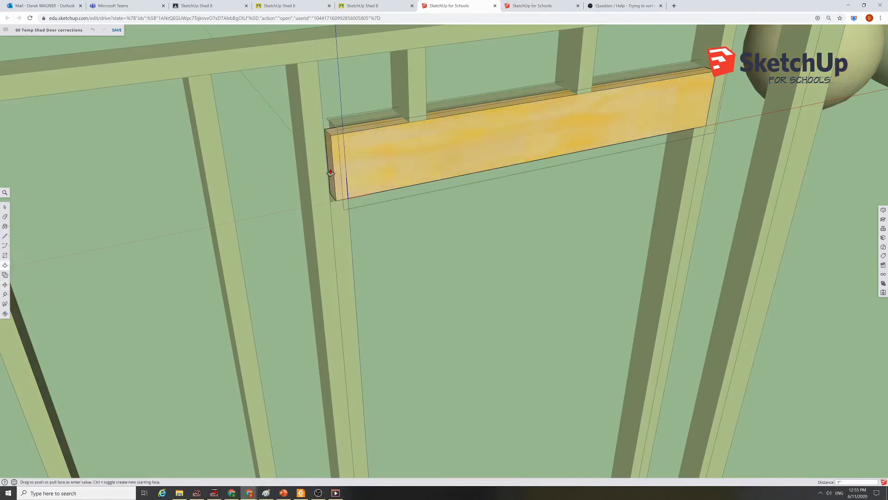
pyautogui.moveTo(541, 348); pyautogui.dragTo(454, 297, button='middle')
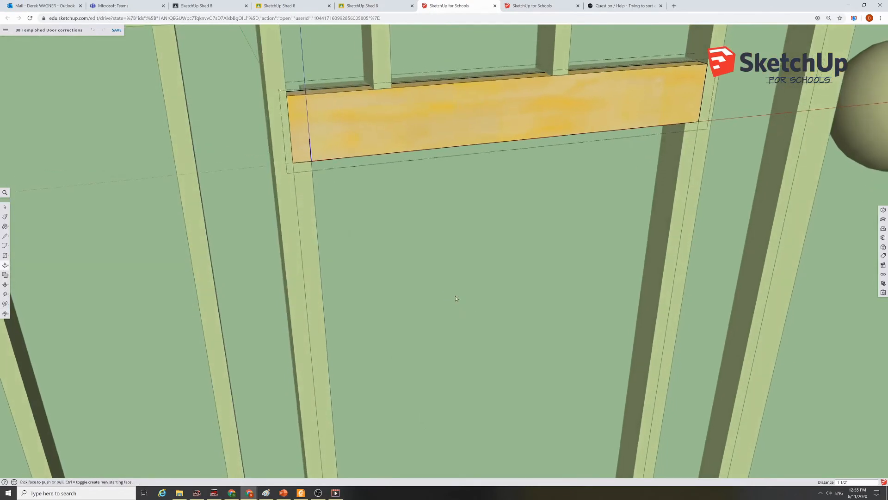
pyautogui.rightClick(455, 295)
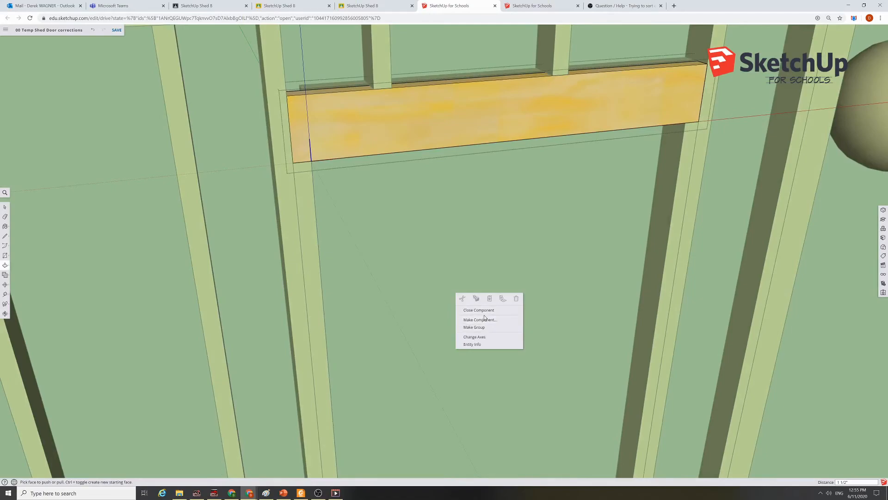
pyautogui.click(485, 311)
# Check the door opening's width between the trimmers below the header against the reference drawing.
pyautogui.hotkey('alt', 'Tab')
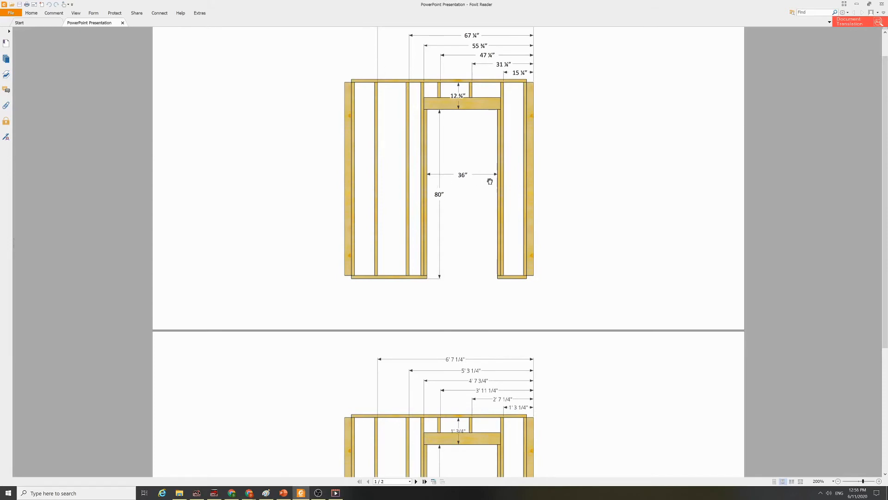
pyautogui.hotkey('alt', 'Tab')
pyautogui.scroll(2, 498, 295)
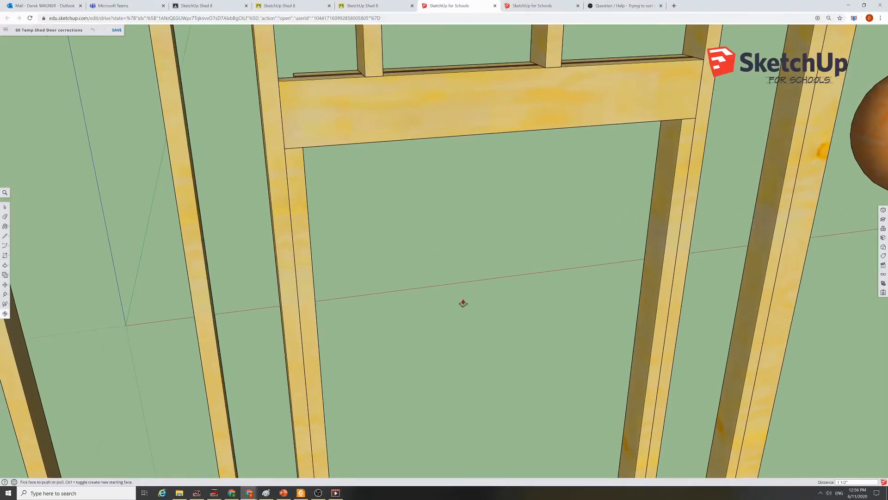
pyautogui.click(5, 295)
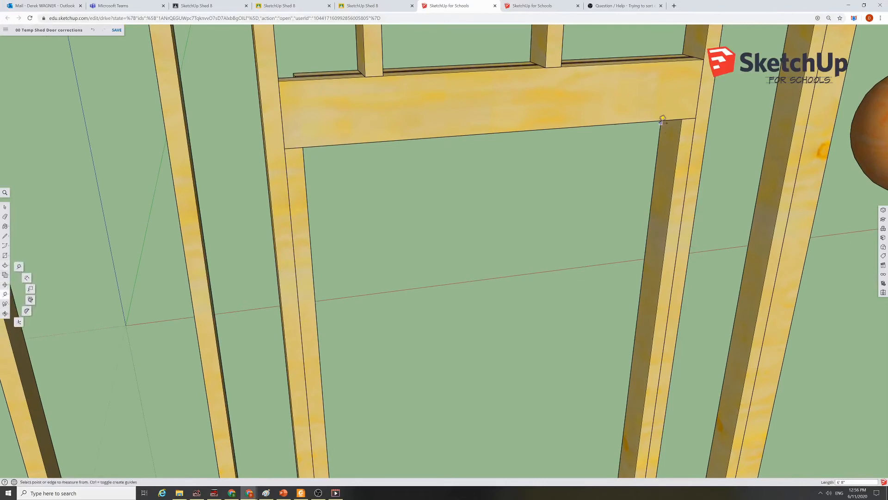
pyautogui.click(682, 119)
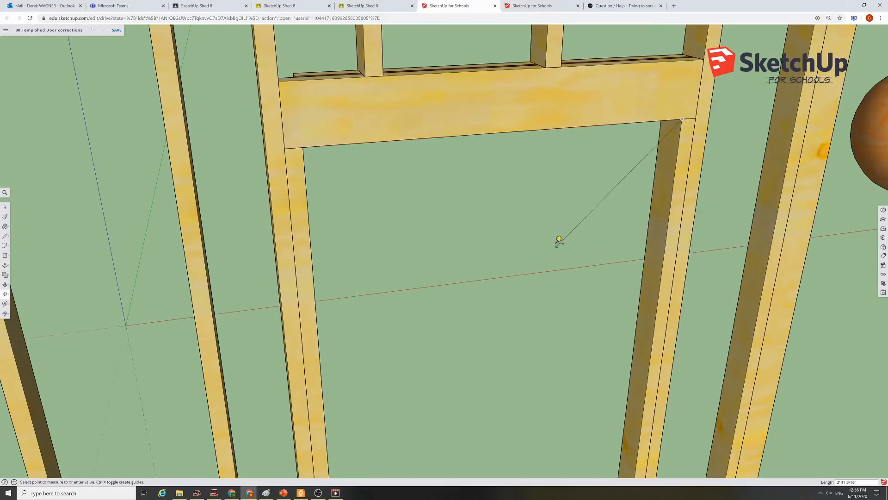
pyautogui.press('Escape')
# Measure the door opening's height from the bottom plate's underside to the header's underside and compare it with the drawing.
pyautogui.scroll(-3, 555, 253)
pyautogui.scroll(-5, 555, 254)
pyautogui.moveTo(536, 263); pyautogui.dragTo(454, 250, button='middle')
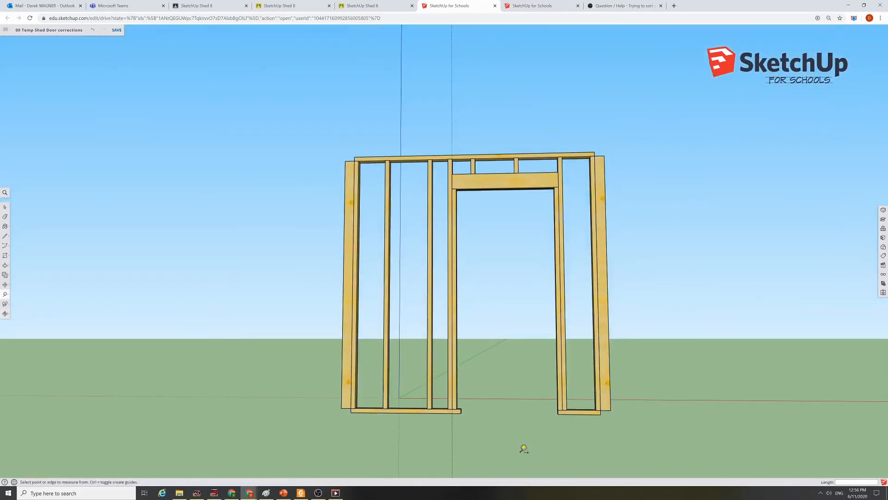
pyautogui.scroll(5, 524, 449)
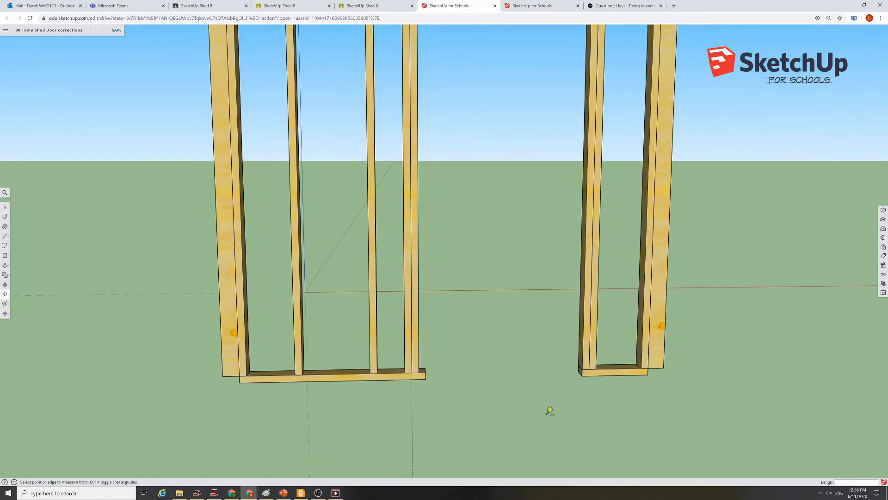
pyautogui.moveTo(550, 410); pyautogui.dragTo(414, 420, button='middle')
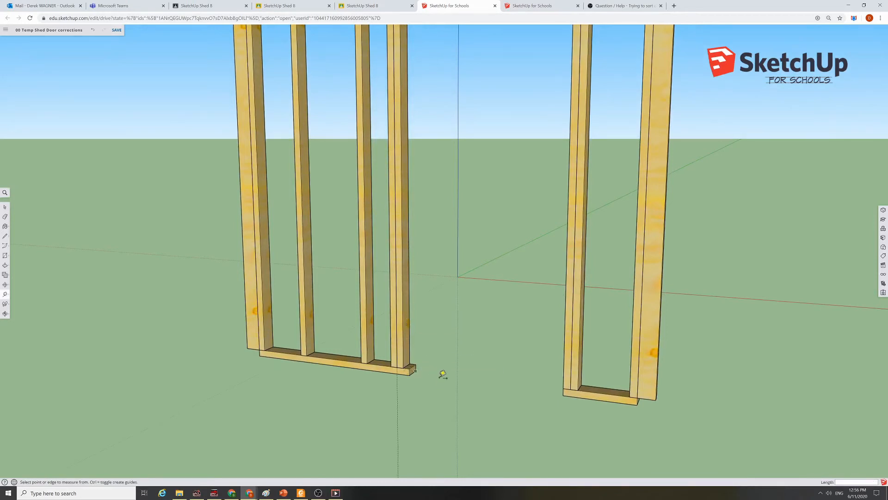
pyautogui.moveTo(443, 374); pyautogui.dragTo(461, 308, button='middle')
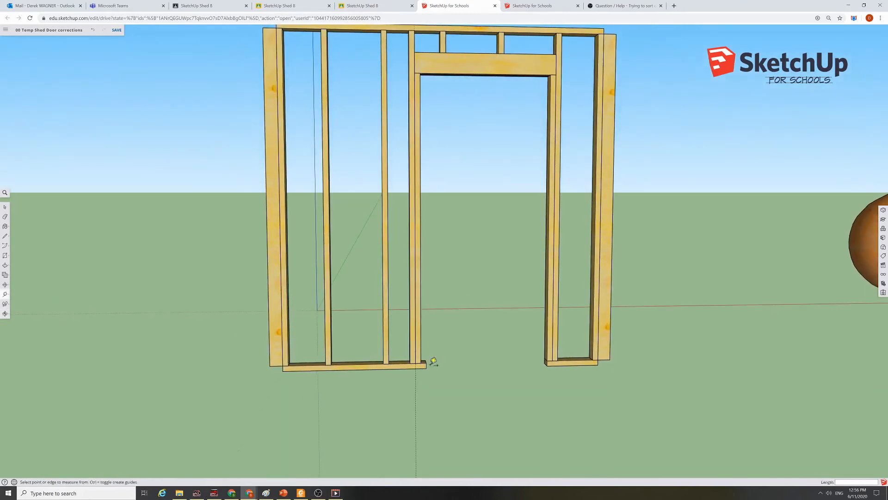
pyautogui.hotkey('alt', 'Tab')
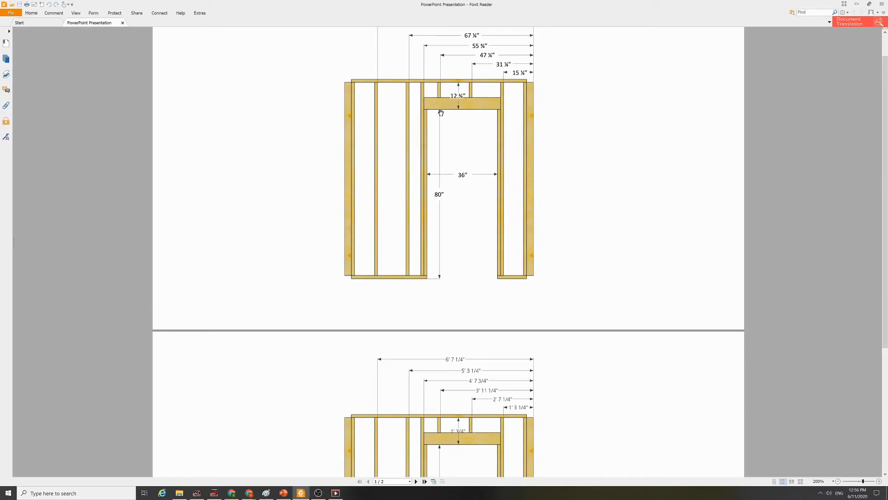
pyautogui.hotkey('alt', 'Tab')
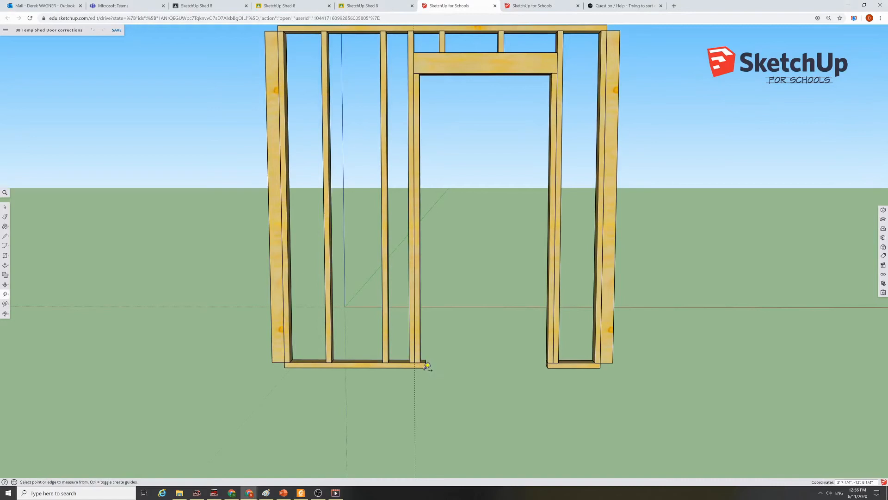
pyautogui.click(426, 367)
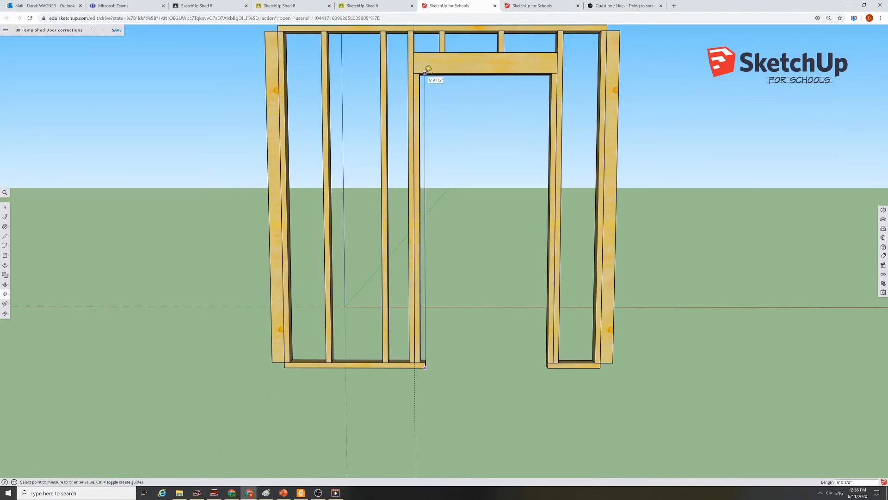
pyautogui.hotkey('alt', 'Tab')
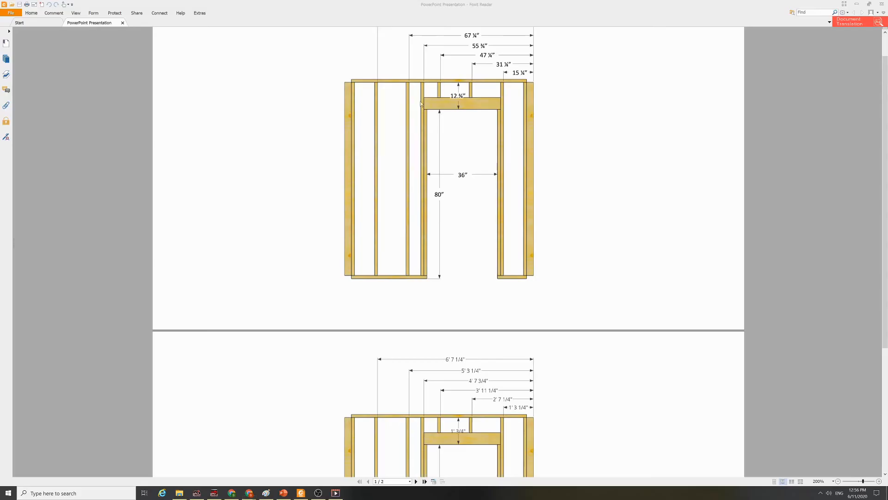
# Check the door height on the drawing's feet-and-inches page, return to SketchUp and measure from the bottom plate's door end up to the header.
pyautogui.scroll(-4, 447, 363)
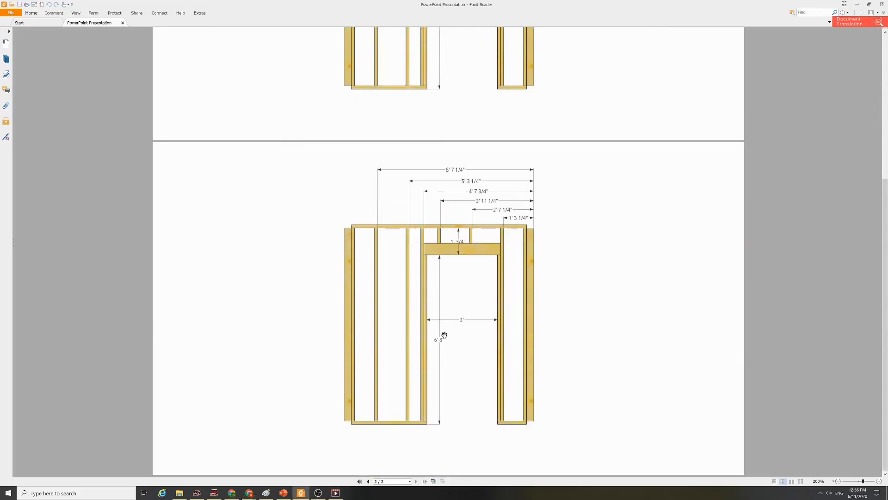
pyautogui.hotkey('alt', 'Tab')
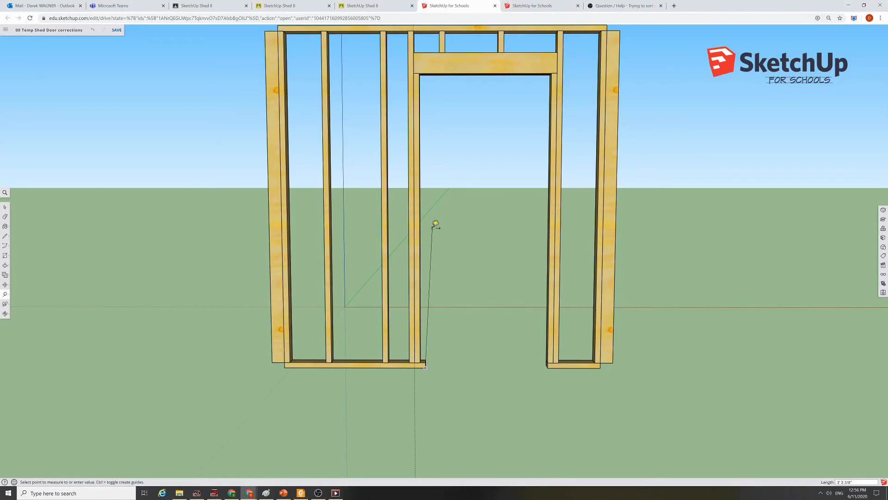
pyautogui.press('Escape')
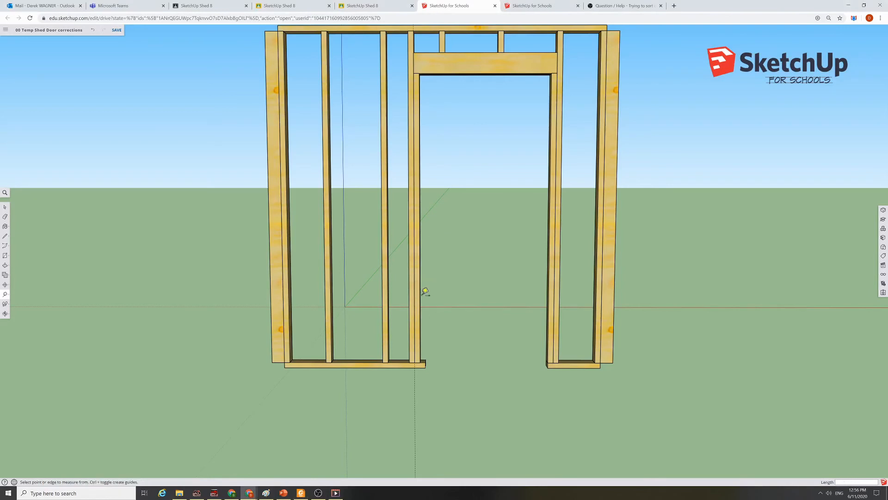
pyautogui.click(425, 363)
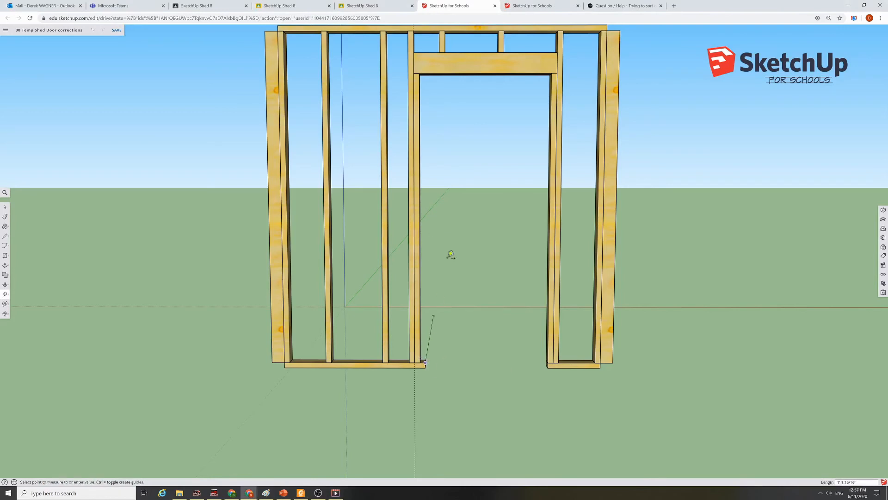
pyautogui.click(426, 70)
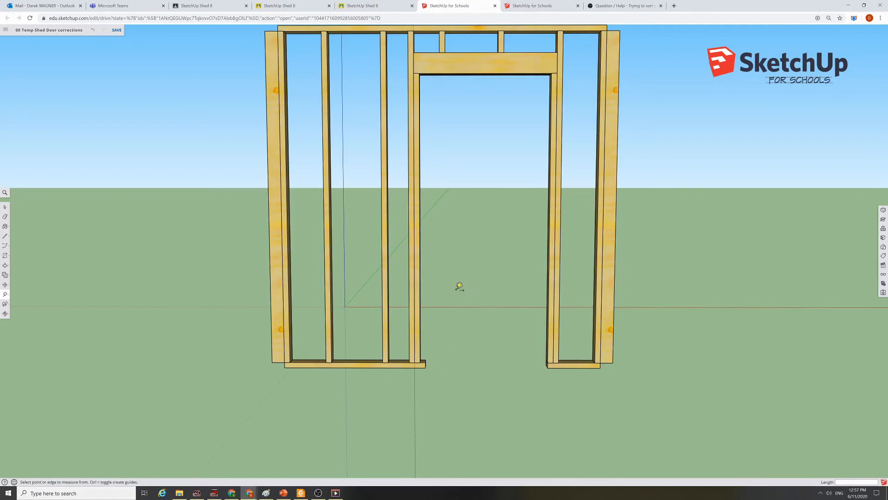
# Place a horizontal guide 6' 8" above the lower edge of the bottom plate left of the door.
pyautogui.moveTo(460, 287); pyautogui.dragTo(428, 301, button='middle')
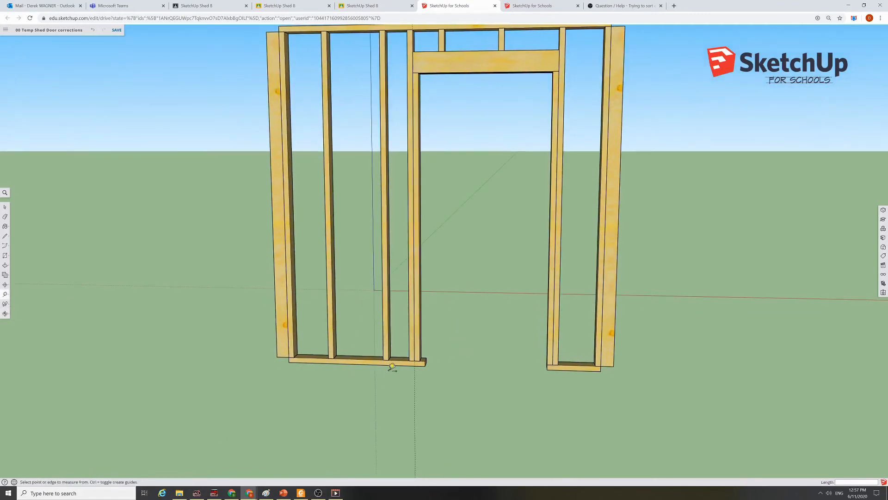
pyautogui.click(366, 364)
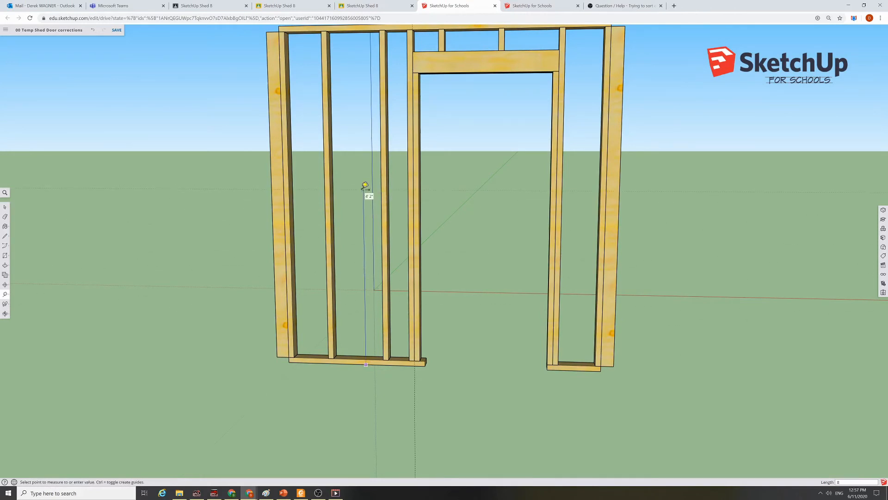
pyautogui.press('Return')
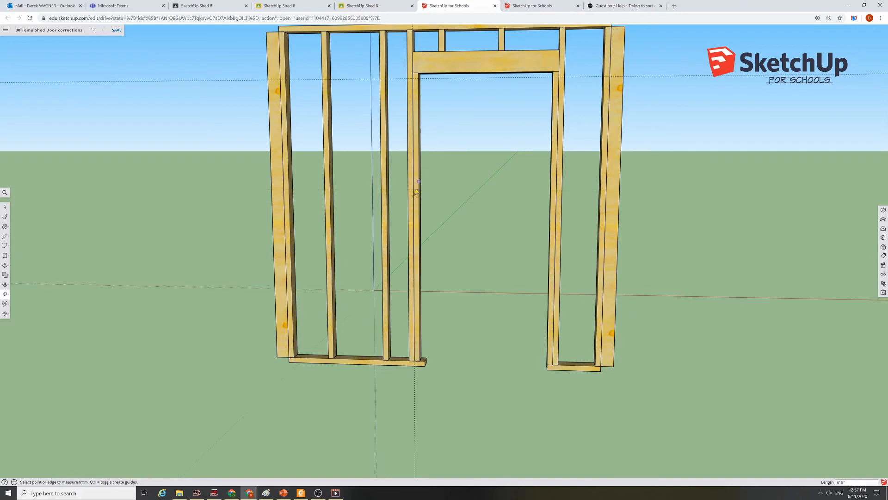
# Move the header boards straight down 1 1/2" so their lower edge sits on the horizontal guide.
pyautogui.scroll(3, 479, 82)
pyautogui.scroll(2, 404, 97)
pyautogui.moveTo(464, 153); pyautogui.dragTo(519, 192, button='middle')
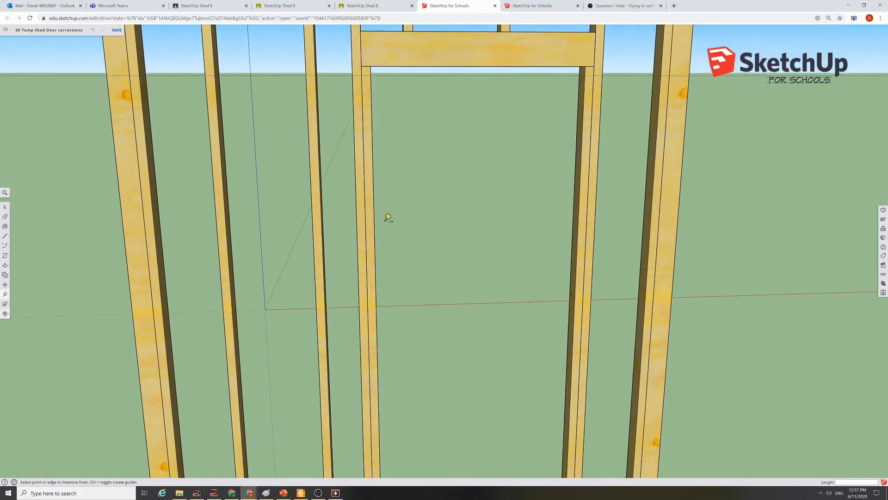
pyautogui.click(5, 207)
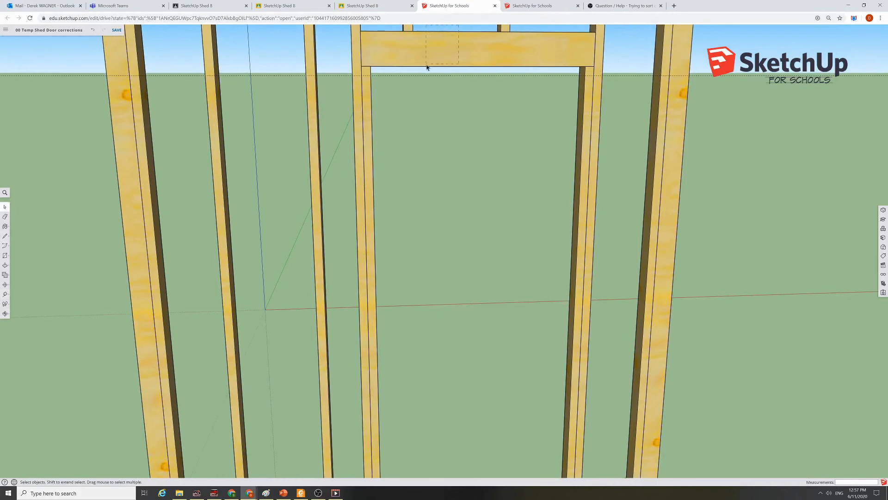
pyautogui.moveTo(429, 73); pyautogui.dragTo(431, 73)
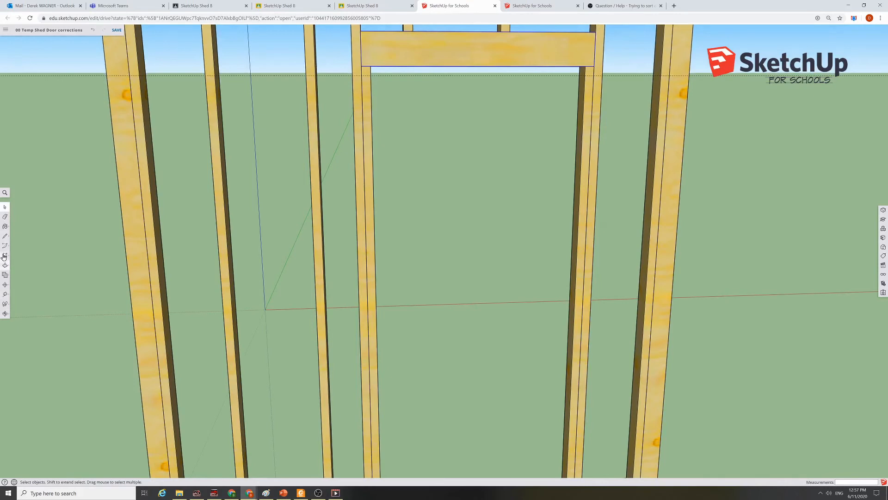
pyautogui.click(5, 284)
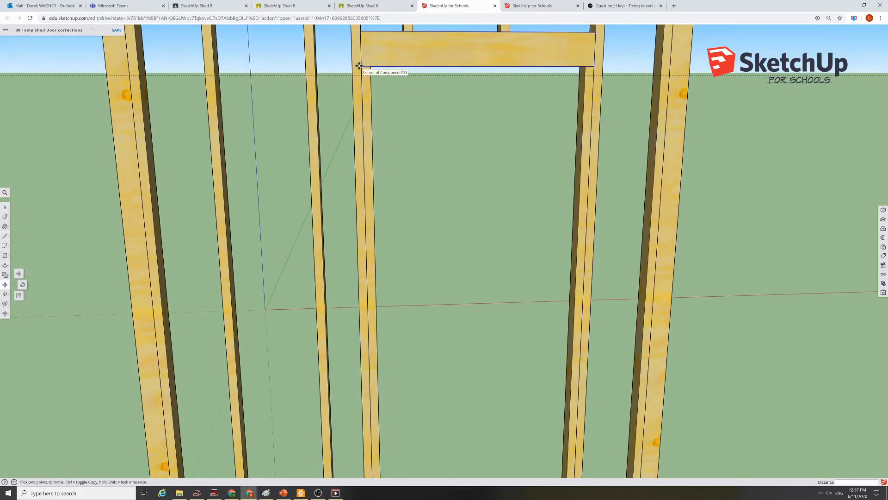
pyautogui.click(360, 67)
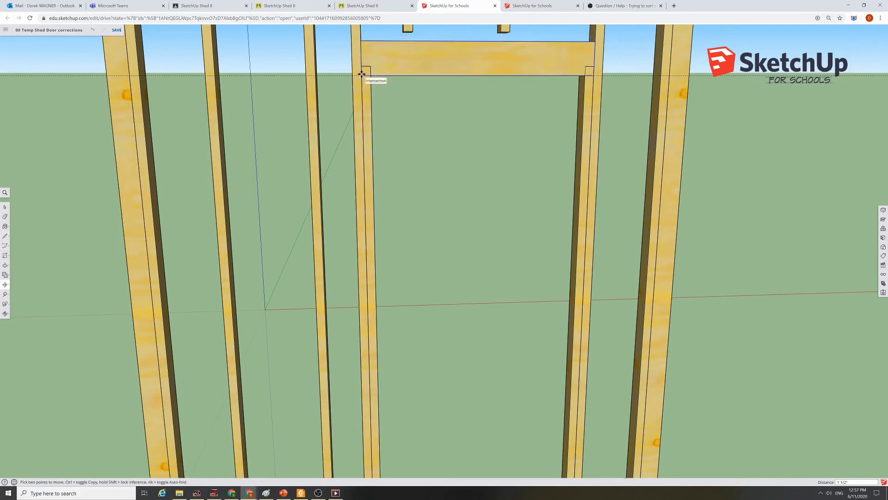
pyautogui.click(361, 75)
# Examine the lowered header, its overlap with the trimmers and the gap beneath the short studs from several angles.
pyautogui.scroll(-5, 472, 182)
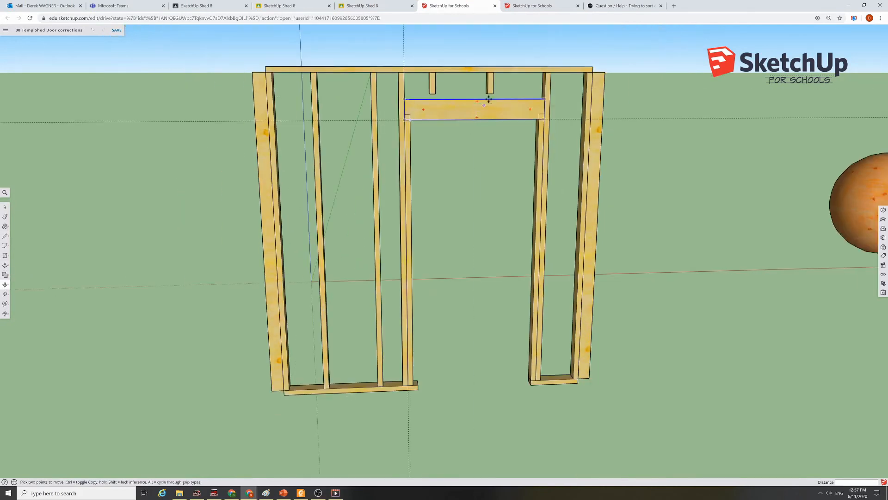
pyautogui.moveTo(604, 116); pyautogui.dragTo(481, 103, button='middle')
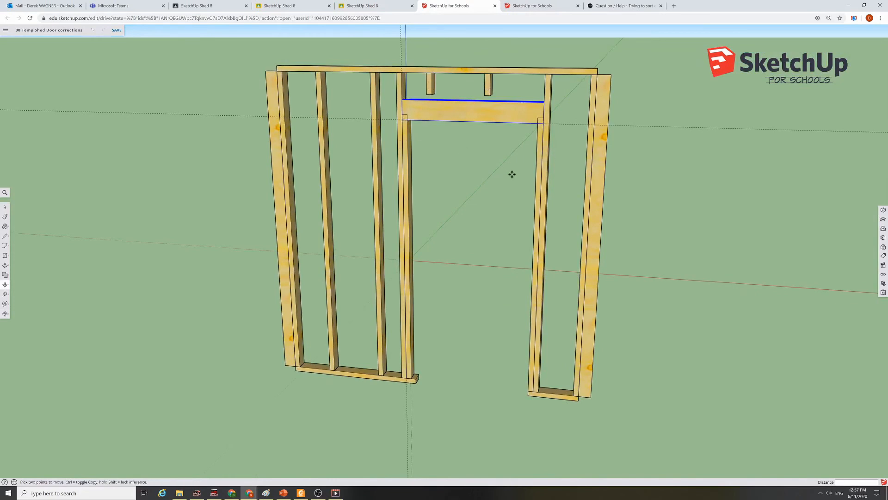
pyautogui.scroll(2, 615, 65)
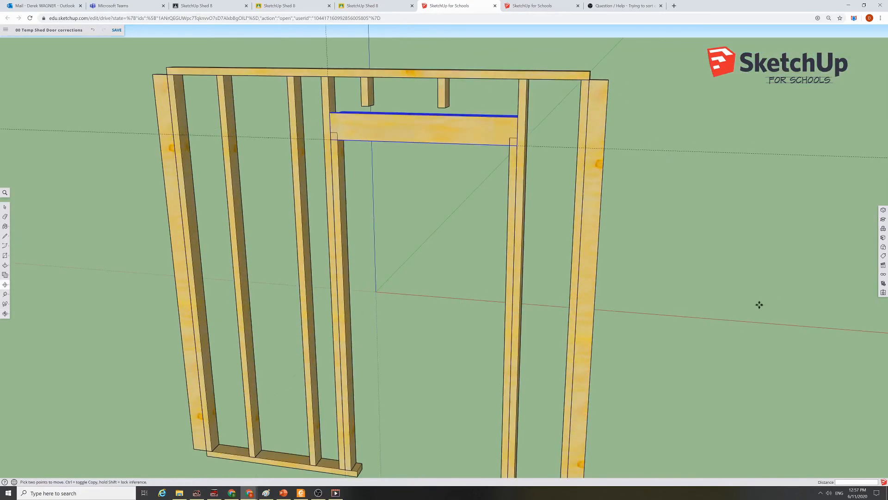
pyautogui.moveTo(759, 304); pyautogui.dragTo(799, 250, button='middle')
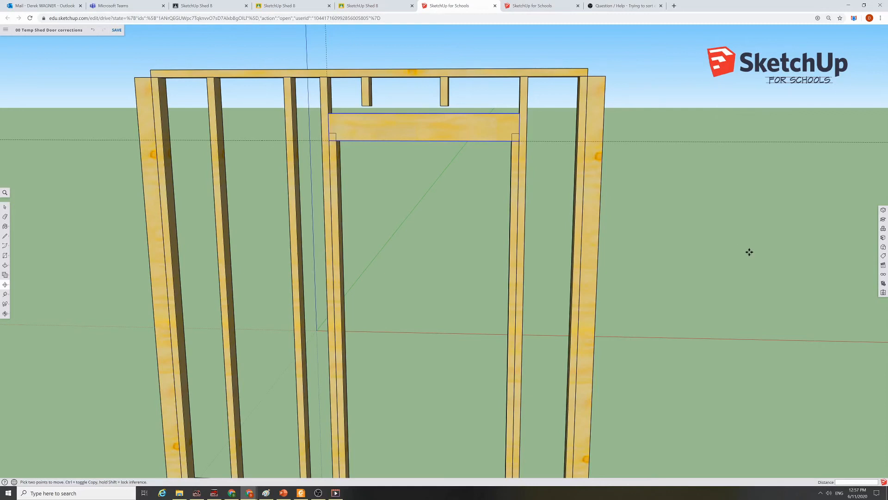
pyautogui.moveTo(768, 228); pyautogui.dragTo(735, 262, button='middle')
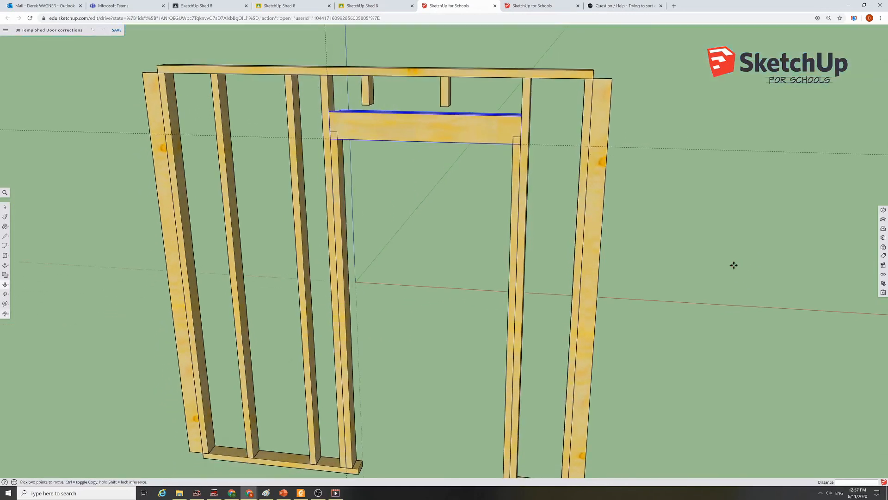
pyautogui.scroll(-3, 266, 164)
pyautogui.moveTo(308, 135); pyautogui.dragTo(360, 185, button='middle')
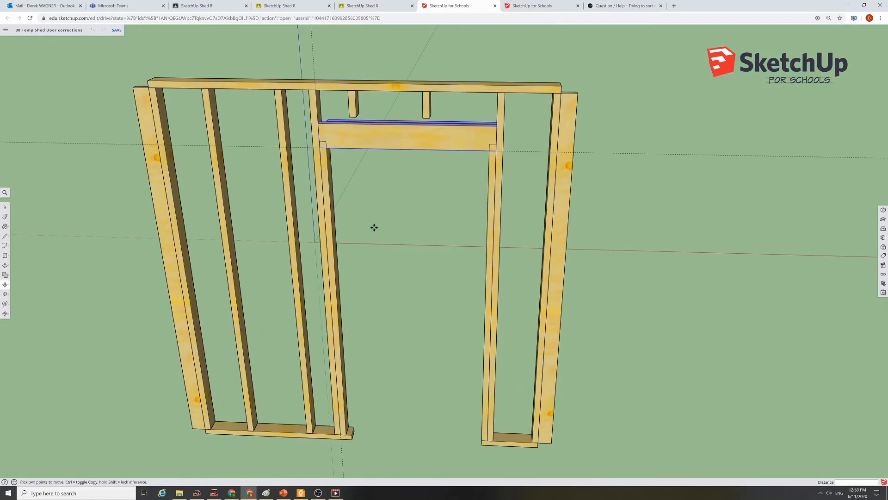
pyautogui.scroll(1, 372, 216)
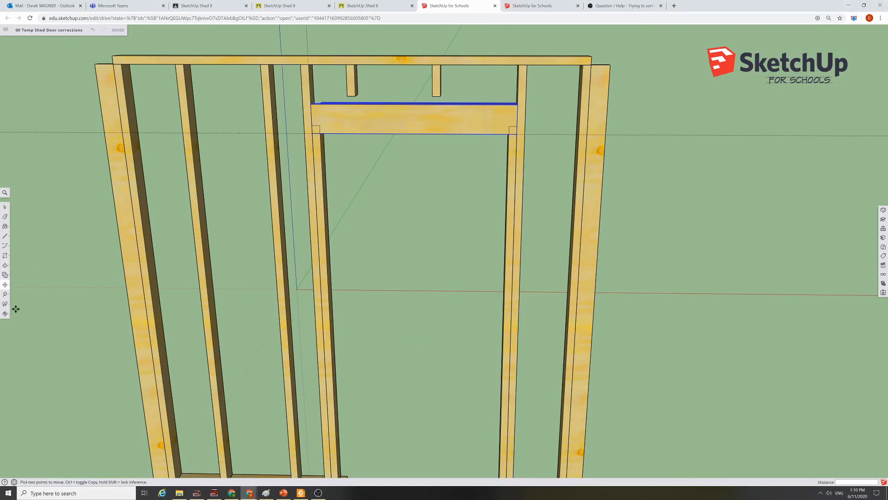
# Place example guides with Tape Measure: two vertical ones from the left-side studs and a horizontal one below the top plate.
pyautogui.click(5, 295)
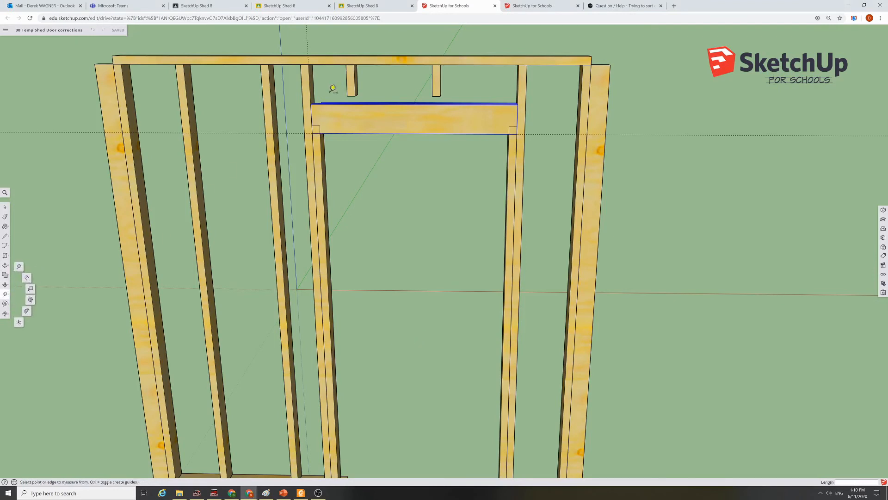
pyautogui.click(141, 214)
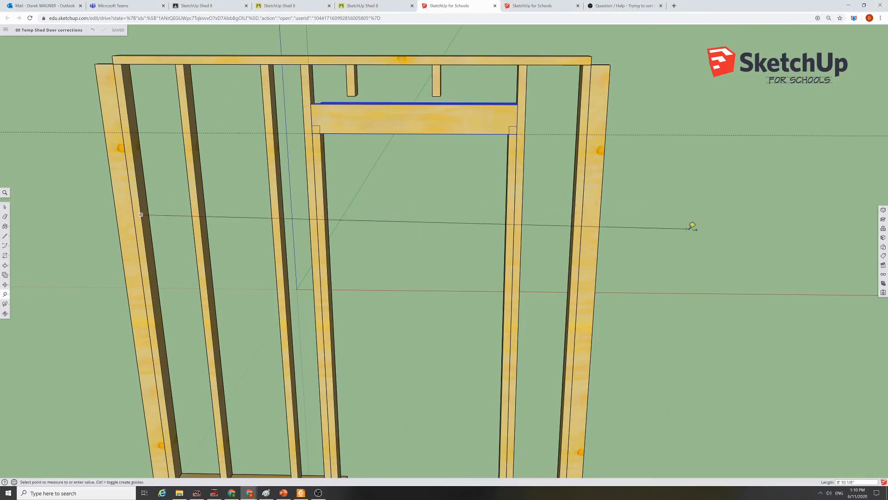
pyautogui.click(539, 211)
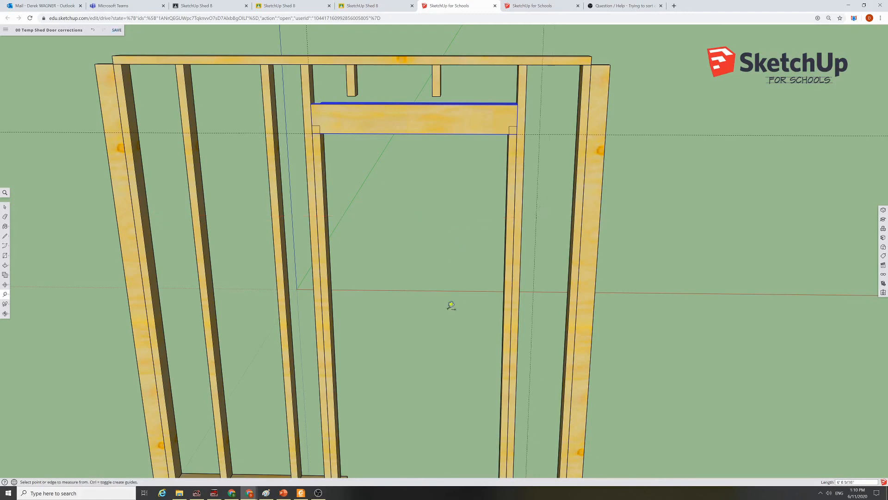
pyautogui.click(381, 64)
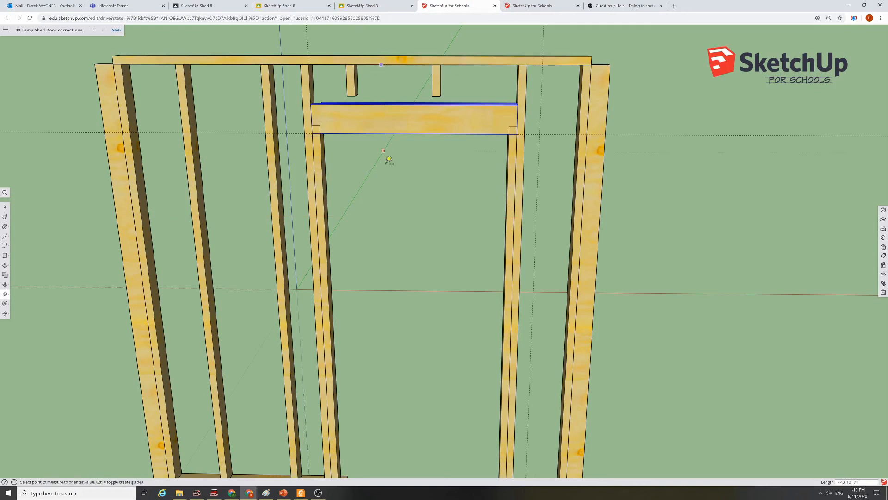
pyautogui.click(391, 211)
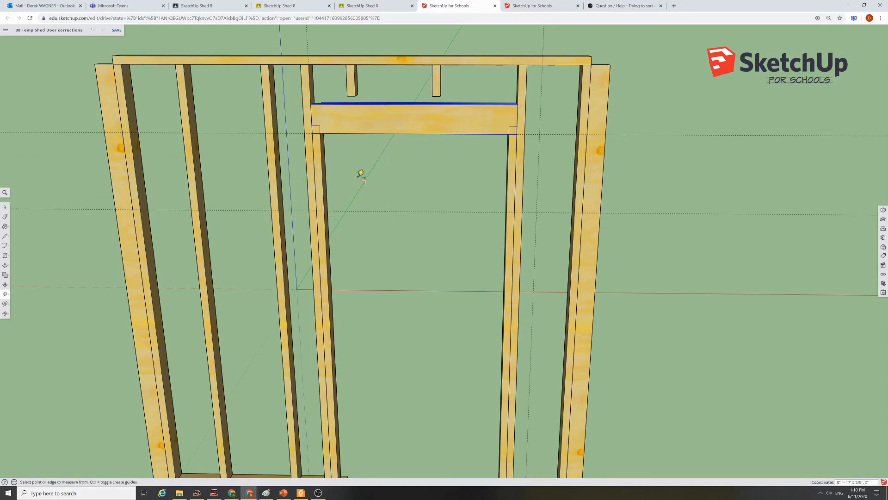
pyautogui.click(186, 94)
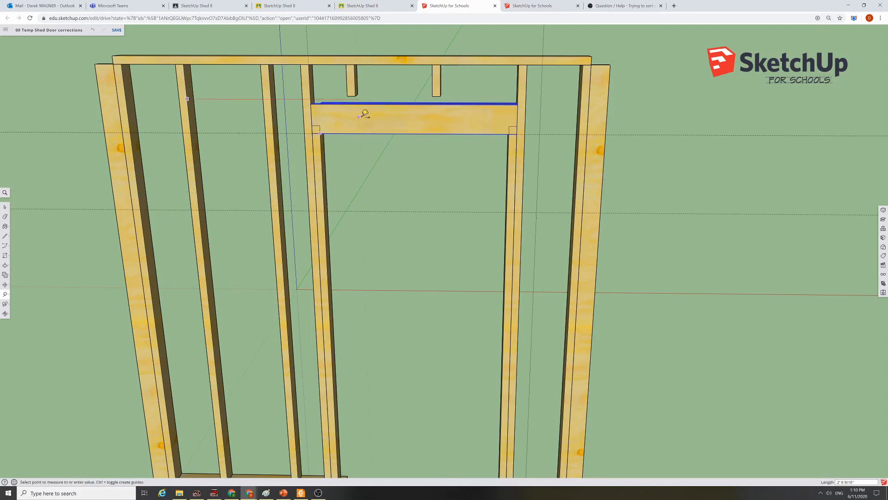
pyautogui.click(402, 116)
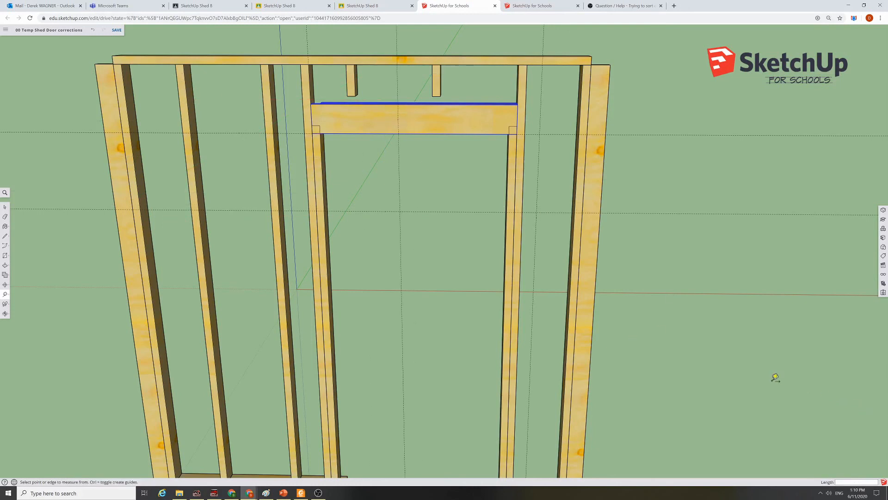
# Search the SketchUp commands for "delete" and run Delete Guides to remove every guide in the model.
pyautogui.moveTo(776, 376); pyautogui.dragTo(751, 339, button='middle')
pyautogui.scroll(-5, 678, 379)
pyautogui.scroll(3, 722, 357)
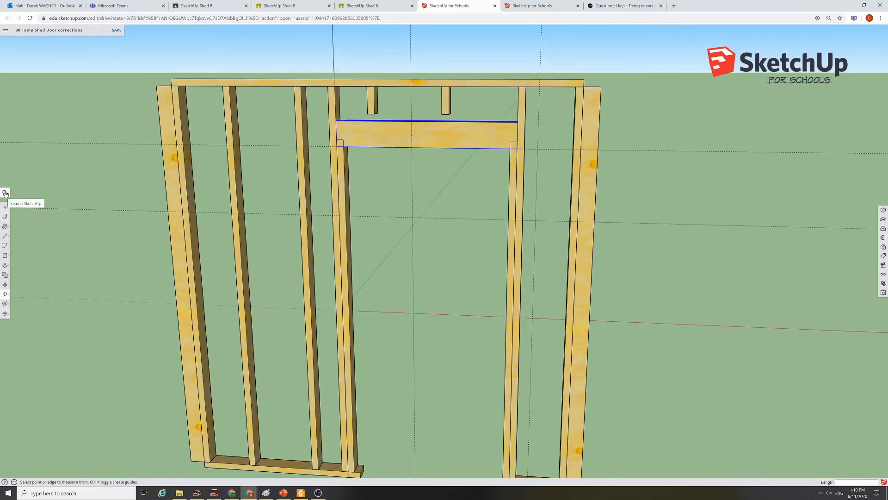
pyautogui.click(5, 192)
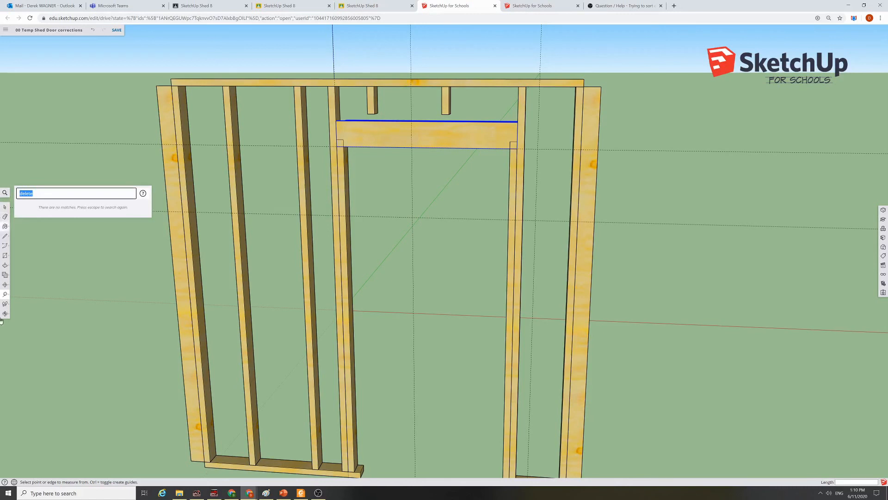
pyautogui.write('delete')
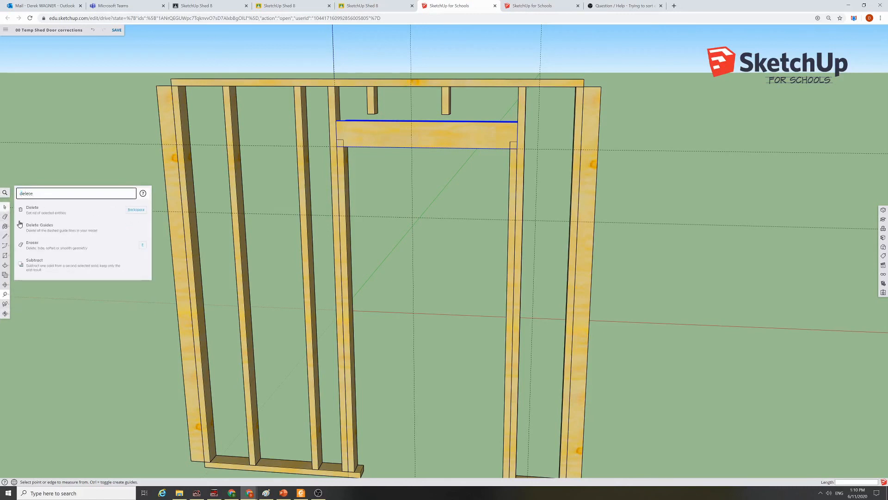
pyautogui.click(66, 231)
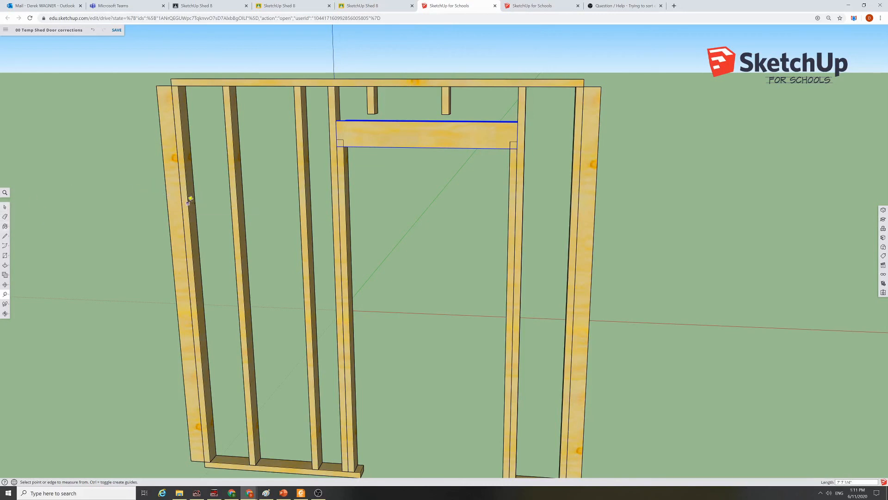
# Place a single vertical guide just inside the leftmost stud, select it and delete it on its own.
pyautogui.click(193, 201)
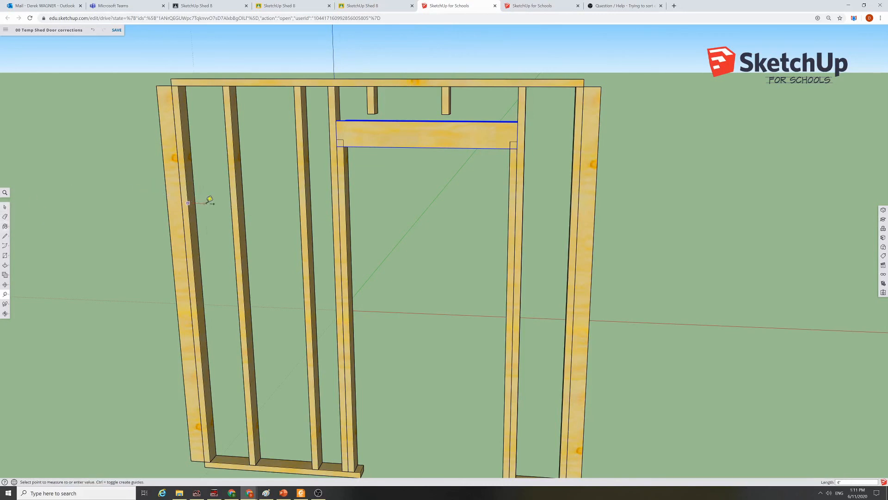
pyautogui.click(5, 207)
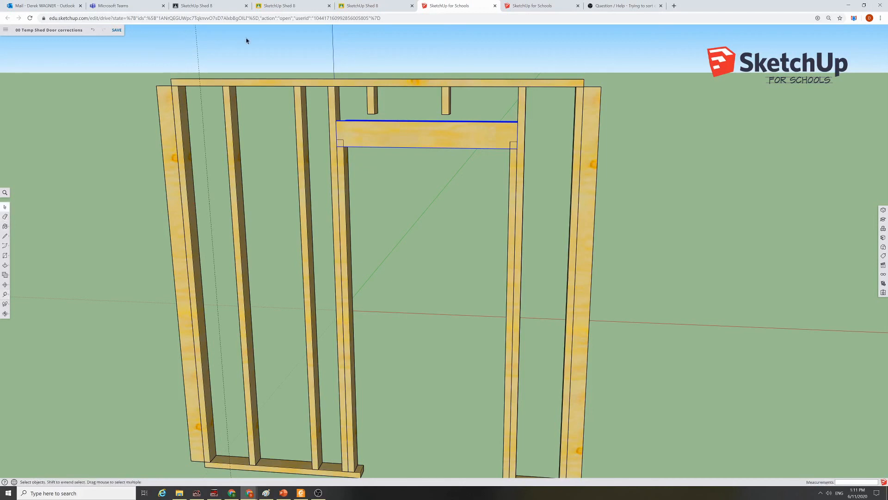
pyautogui.moveTo(158, 60); pyautogui.dragTo(155, 60)
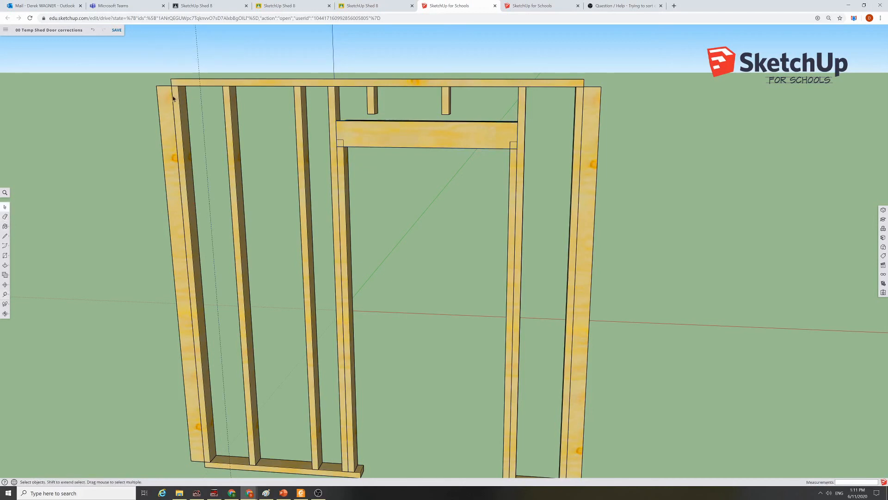
pyautogui.press('Delete')
pyautogui.moveTo(465, 320); pyautogui.dragTo(613, 343, button='middle')
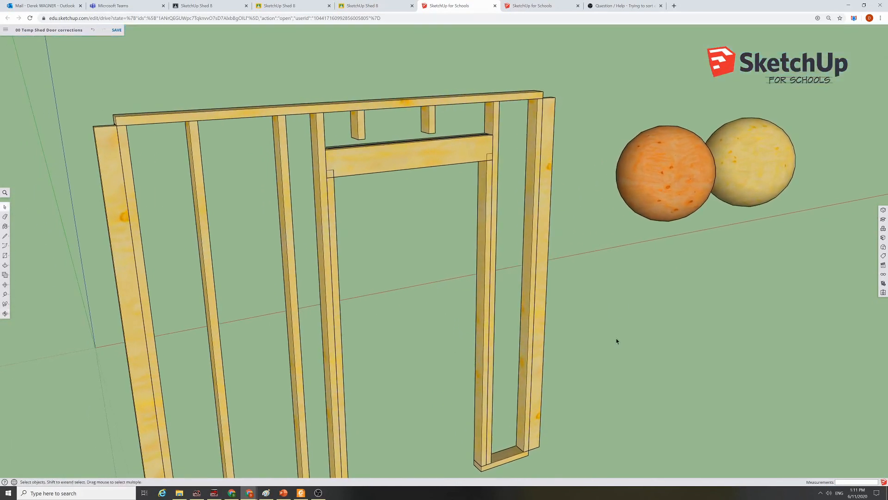
pyautogui.scroll(-2, 615, 312)
pyautogui.scroll(2, 210, 403)
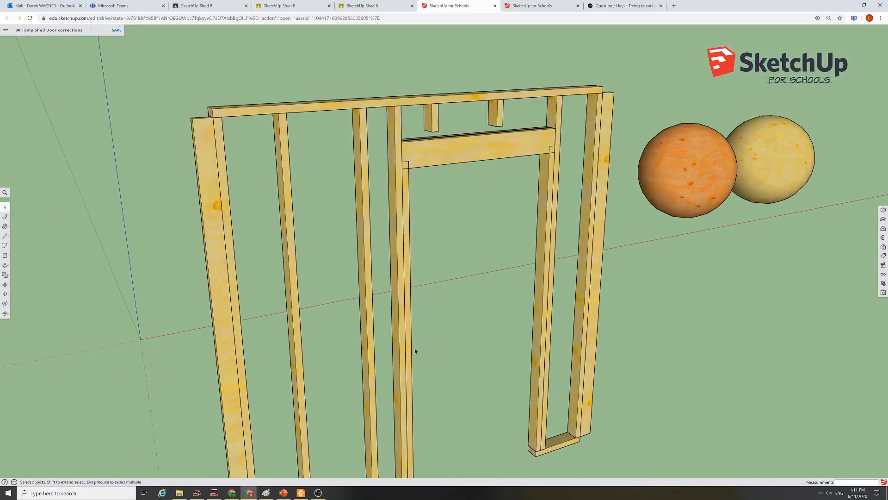
pyautogui.moveTo(465, 349); pyautogui.dragTo(447, 355, button='middle')
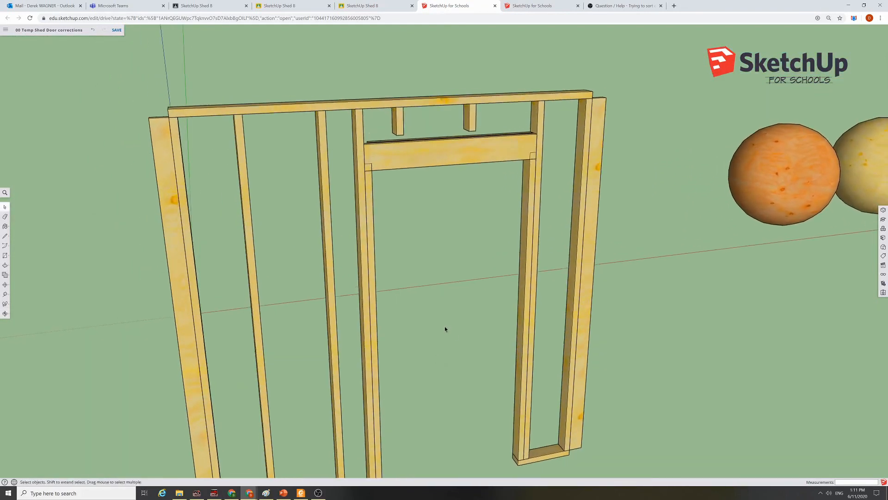